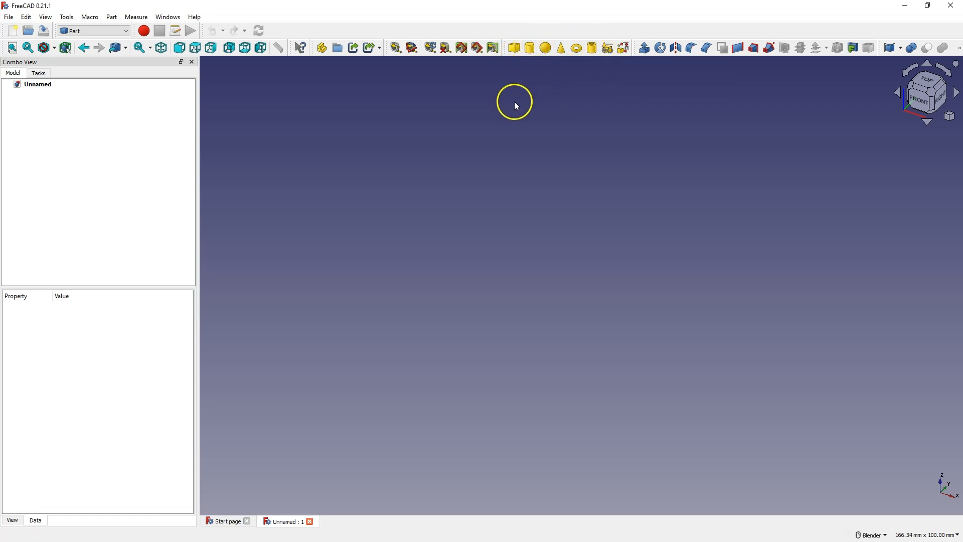
Add a Part cube with its default dimensions to the empty document
{"action": "left_click", "coordinate": [512, 48]}
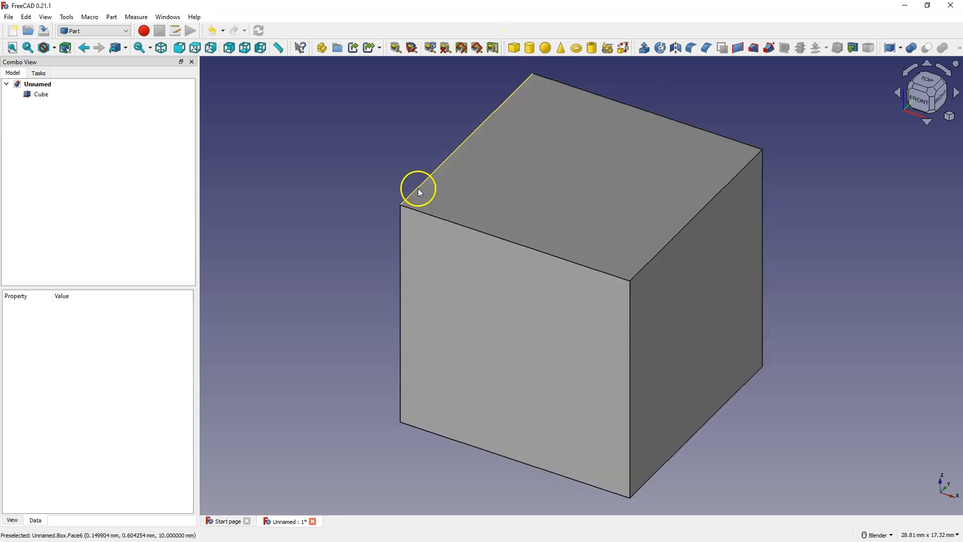
{"action": "scroll", "coordinate": [358, 255], "scroll_direction": "up", "scroll_amount": 3}
{"action": "scroll", "coordinate": [357, 251], "scroll_direction": "down", "scroll_amount": 5}
{"action": "scroll", "coordinate": [356, 251], "scroll_direction": "up", "scroll_amount": 1}
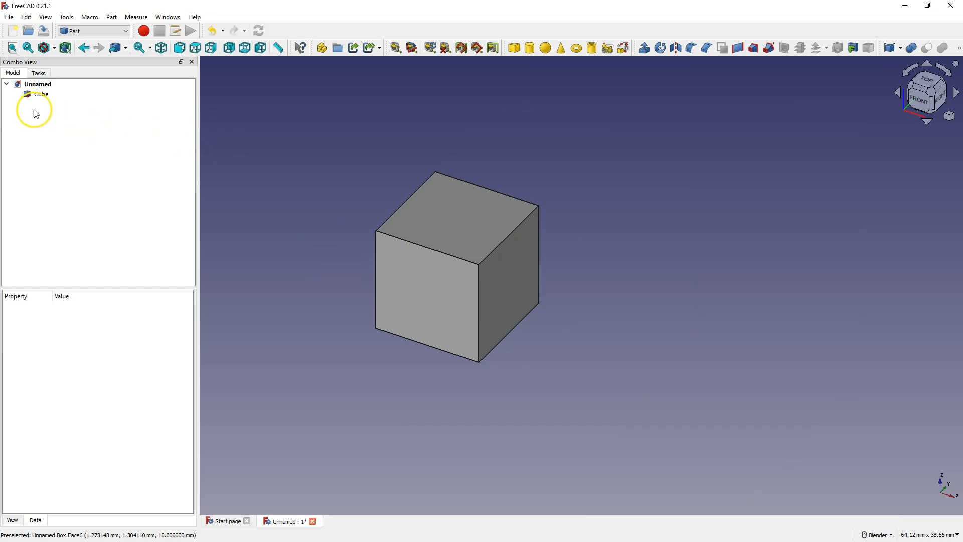
Set the cube's length to 50 mm and its width to 40 mm
{"action": "left_click", "coordinate": [41, 95]}
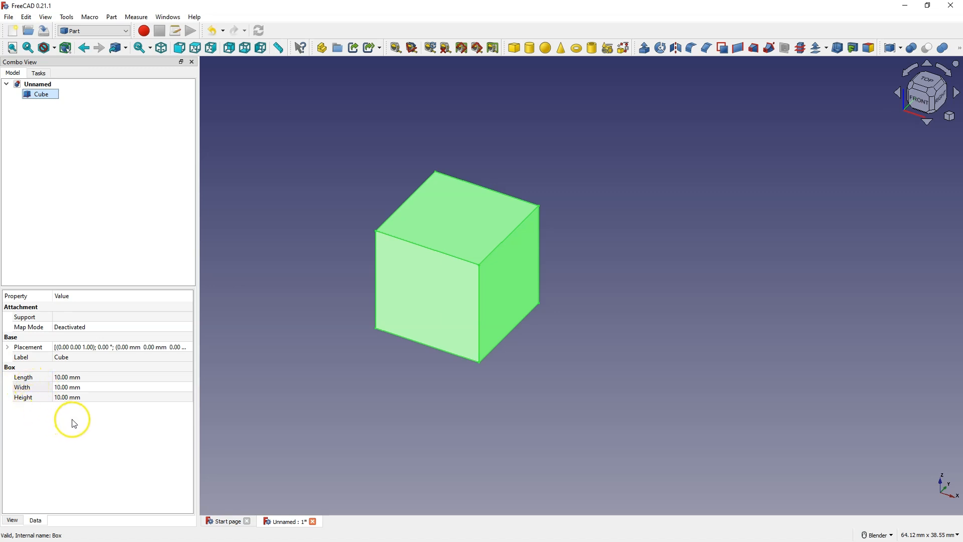
{"action": "left_click", "coordinate": [61, 378]}
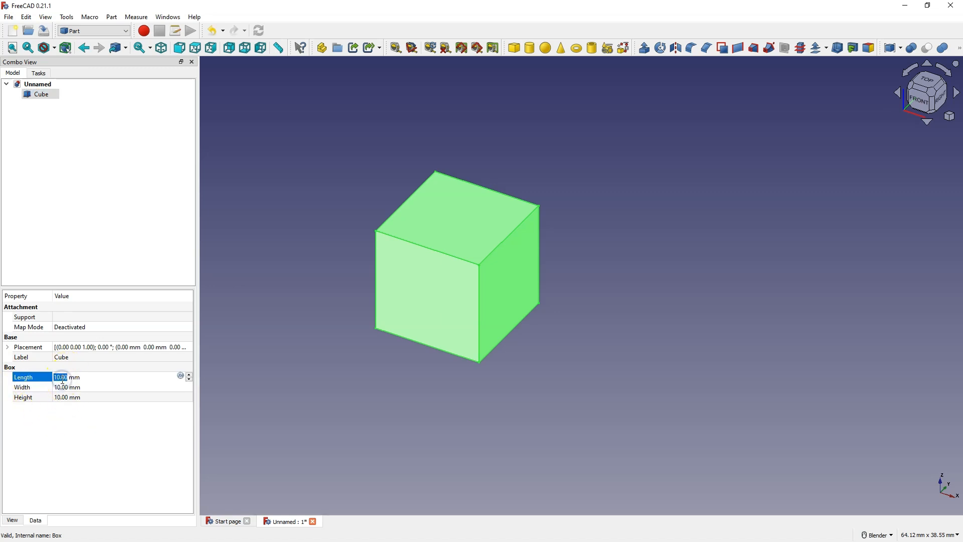
{"action": "type", "text": "50"}
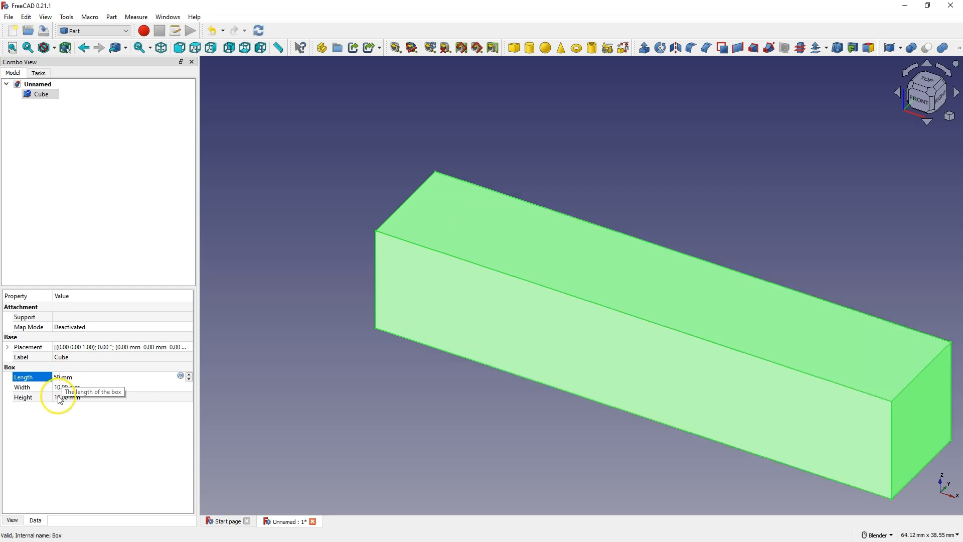
{"action": "left_click", "coordinate": [66, 387]}
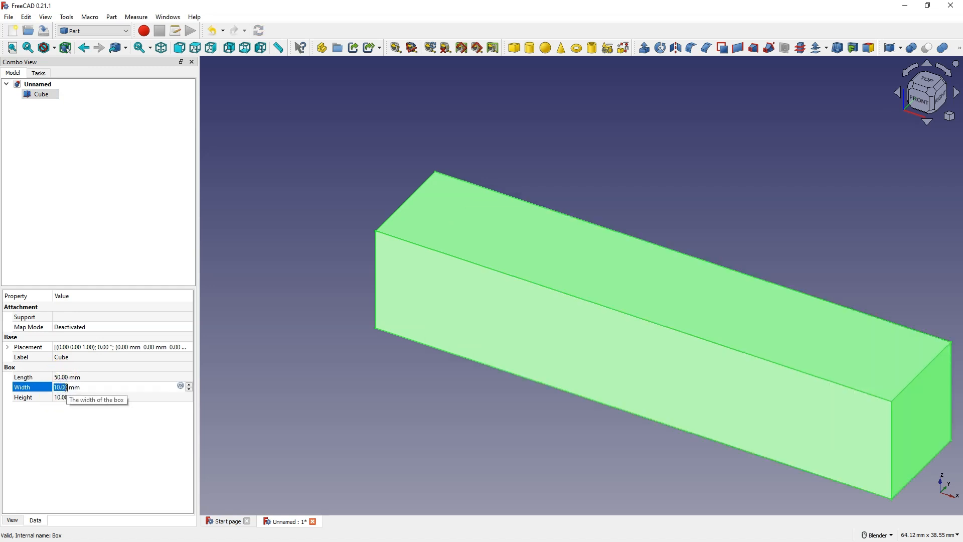
{"action": "scroll", "coordinate": [66, 387], "scroll_direction": "up", "scroll_amount": 20}
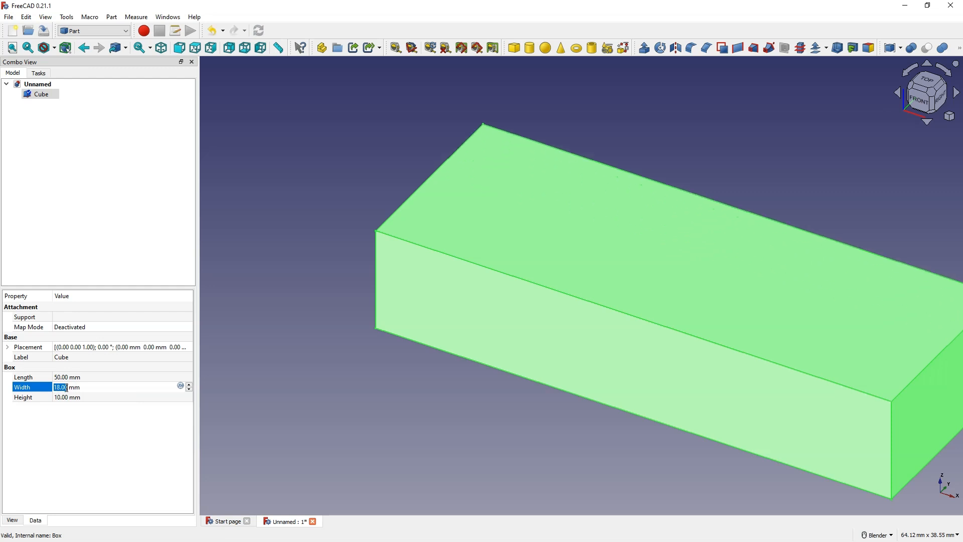
{"action": "scroll", "coordinate": [65, 388], "scroll_direction": "up", "scroll_amount": 5}
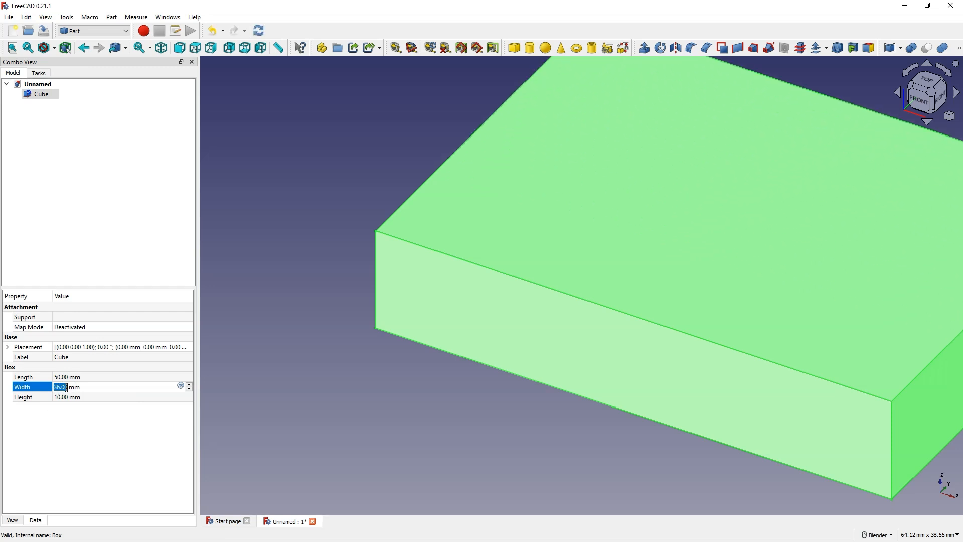
{"action": "scroll", "coordinate": [66, 387], "scroll_direction": "up", "scroll_amount": 1}
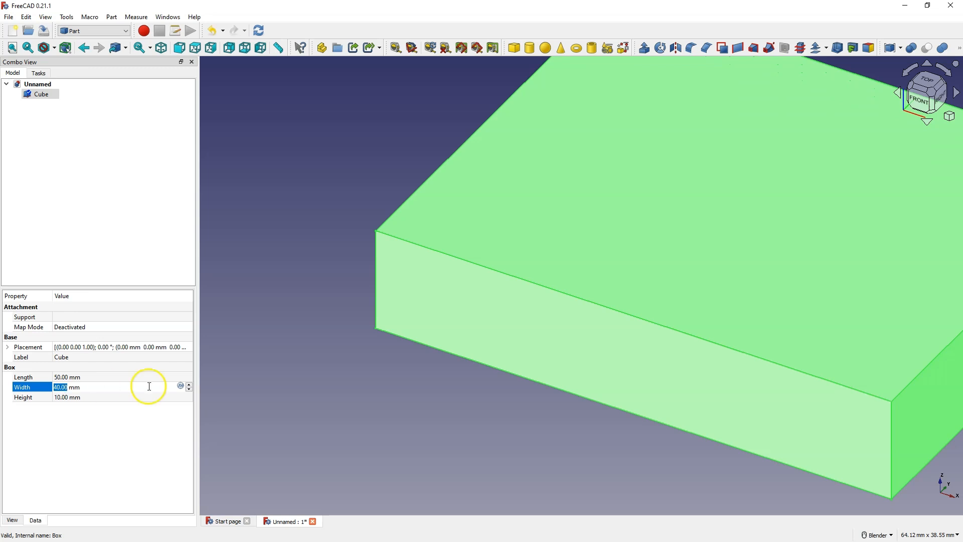
{"action": "scroll", "coordinate": [283, 357], "scroll_direction": "down", "scroll_amount": 3}
{"action": "left_click", "coordinate": [103, 439]}
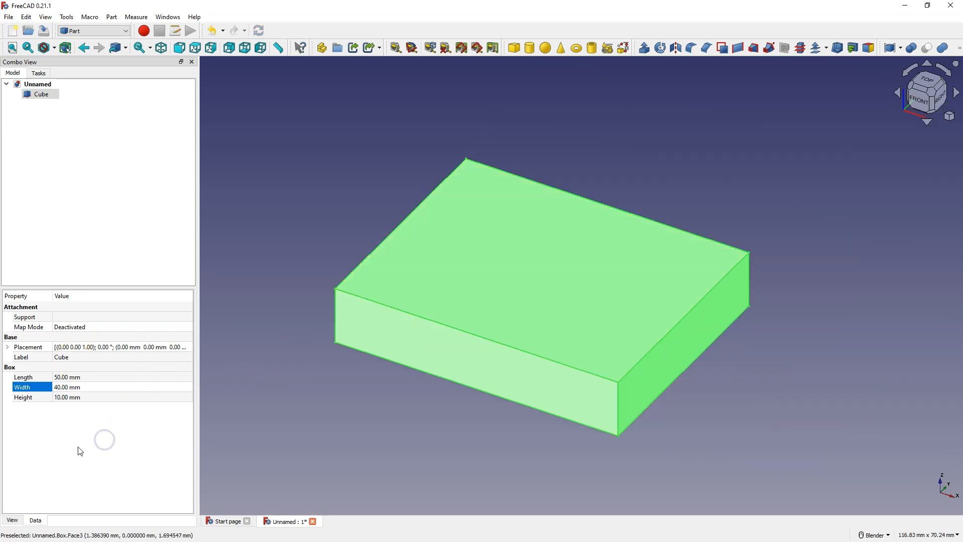
{"action": "left_click", "coordinate": [105, 214]}
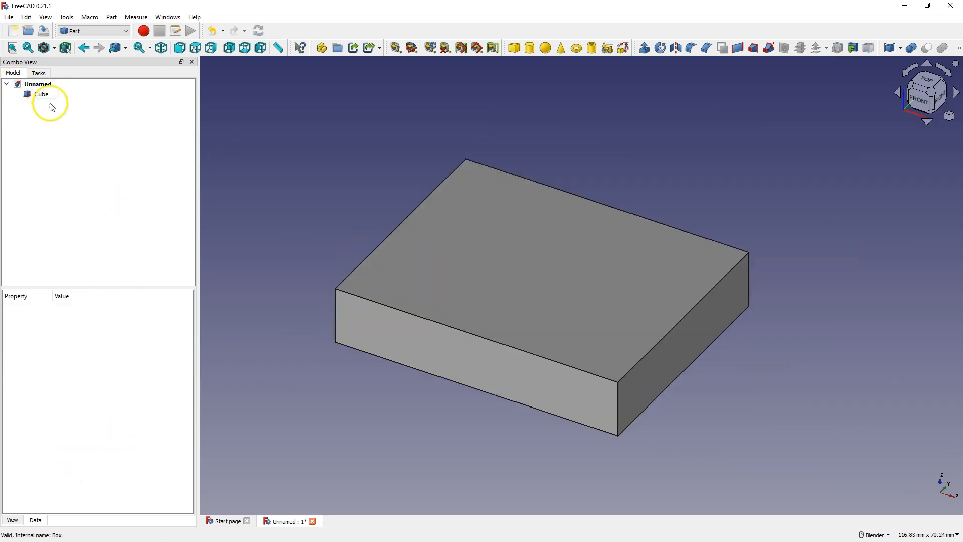
{"action": "left_click", "coordinate": [40, 94]}
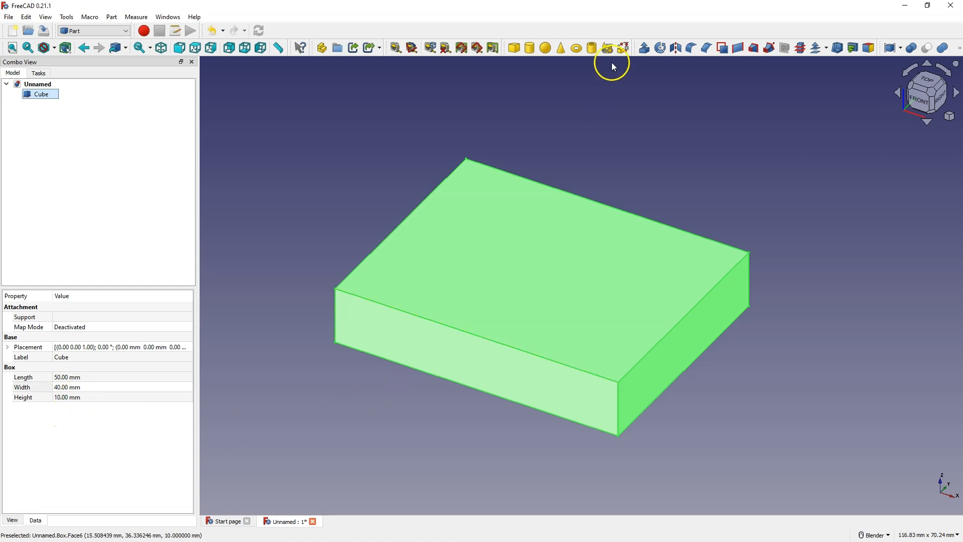
Add a Part cylinder at the origin corner of the block and set its radius to 15 mm
{"action": "left_click", "coordinate": [531, 48]}
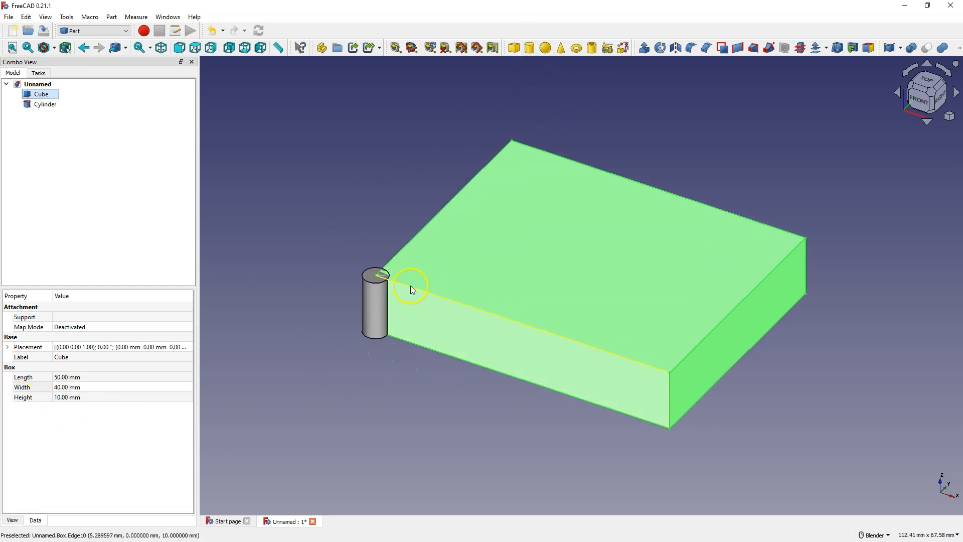
{"action": "left_click", "coordinate": [42, 105]}
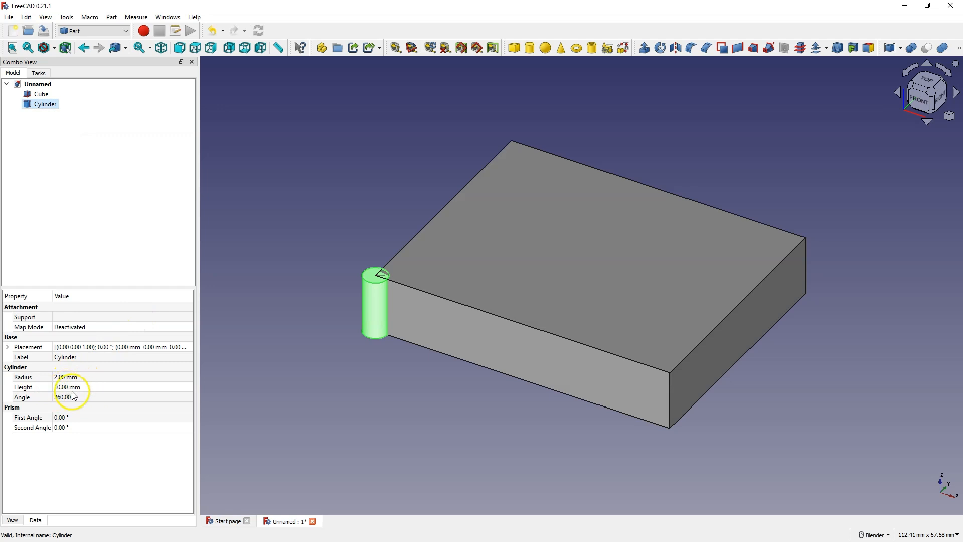
{"action": "left_click", "coordinate": [65, 376]}
{"action": "scroll", "coordinate": [63, 377], "scroll_direction": "up", "scroll_amount": 12}
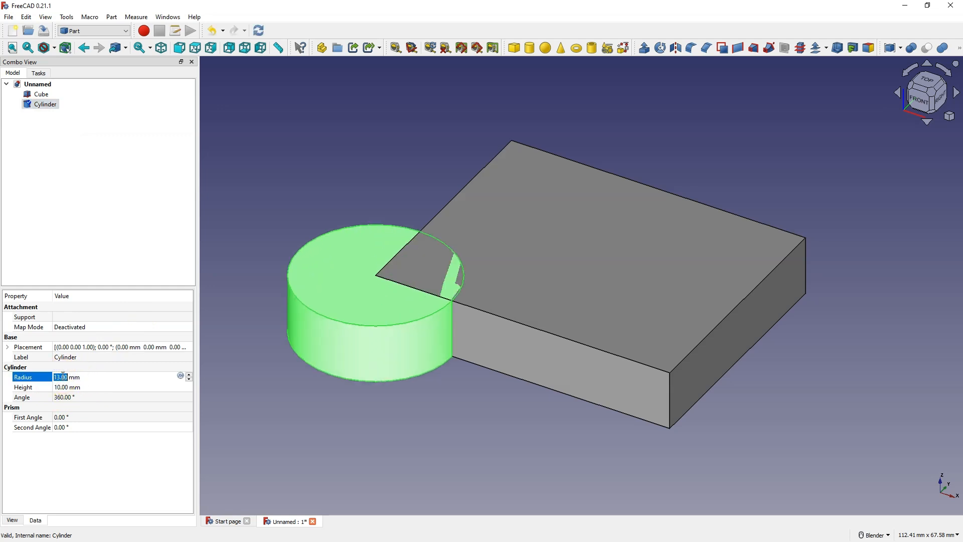
{"action": "scroll", "coordinate": [64, 376], "scroll_direction": "up", "scroll_amount": 1}
{"action": "left_click", "coordinate": [95, 404]}
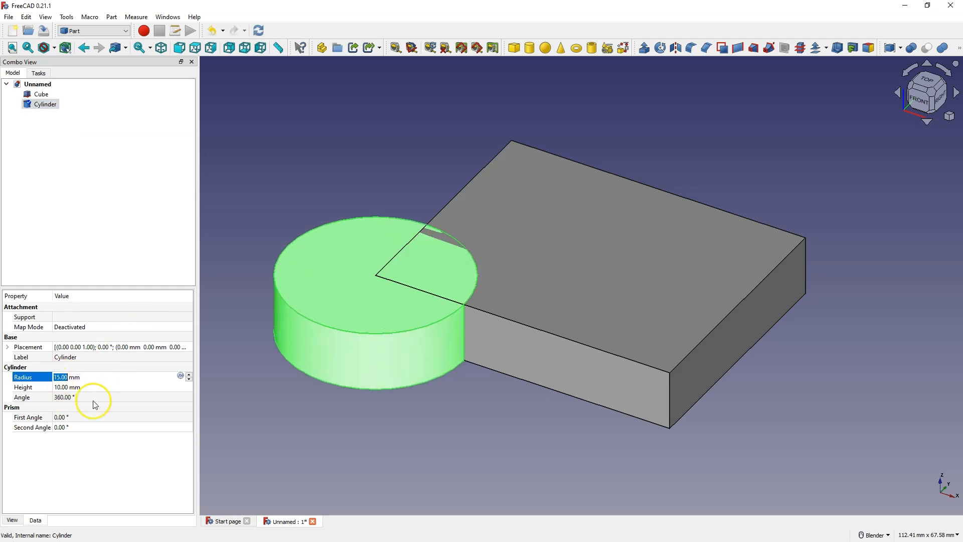
Set the cylinder's height to 31 mm
{"action": "left_click", "coordinate": [60, 387]}
{"action": "scroll", "coordinate": [61, 387], "scroll_direction": "up", "scroll_amount": 14}
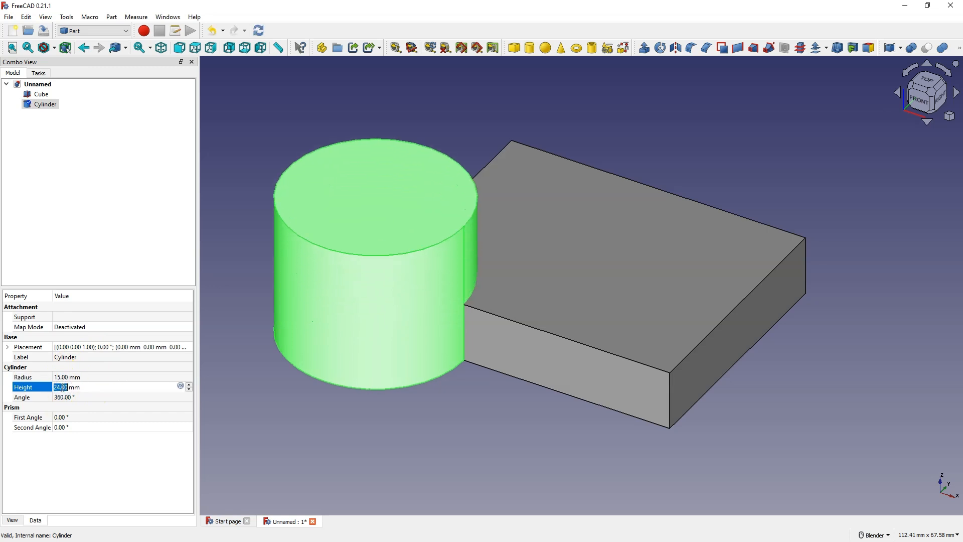
{"action": "scroll", "coordinate": [60, 387], "scroll_direction": "up", "scroll_amount": 7}
{"action": "left_click", "coordinate": [26, 400]}
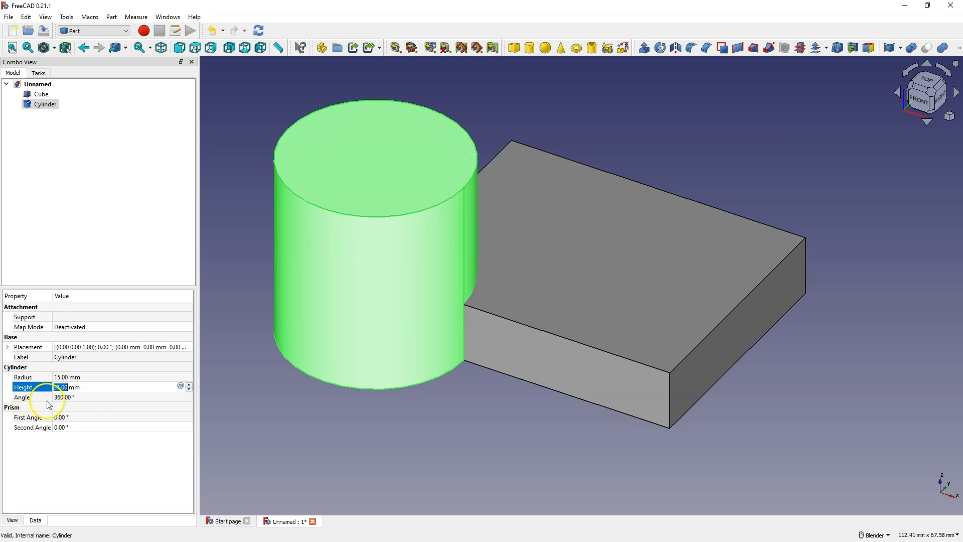
Reduce the cylinder's sweep angle to 275° and restore it to 360°
{"action": "left_click", "coordinate": [68, 400]}
{"action": "scroll", "coordinate": [68, 397], "scroll_direction": "down", "scroll_amount": 20}
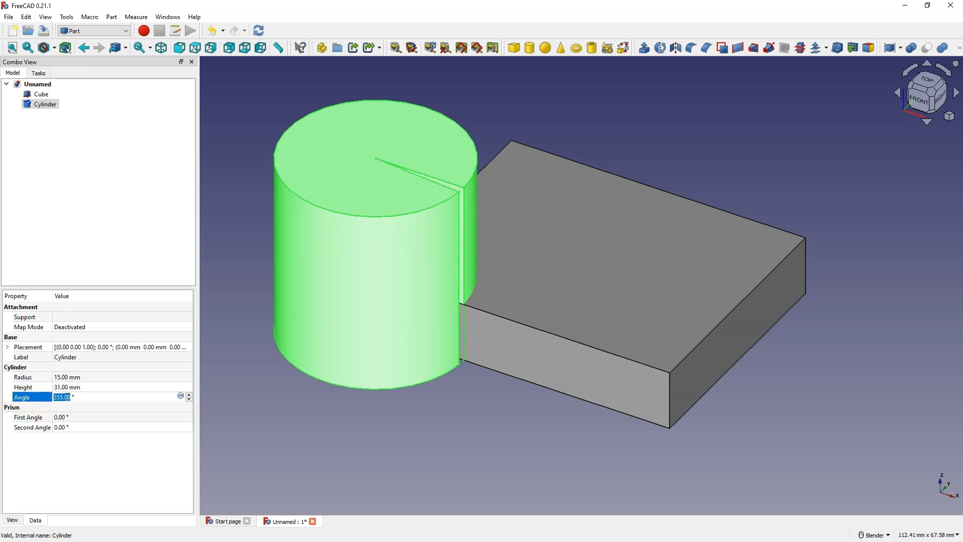
{"action": "scroll", "coordinate": [68, 398], "scroll_direction": "down", "scroll_amount": 20}
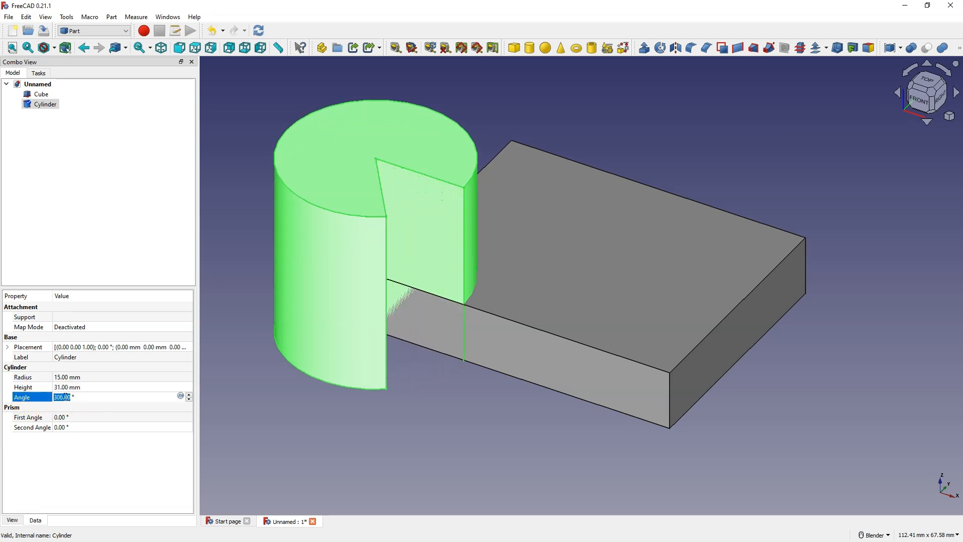
{"action": "scroll", "coordinate": [63, 398], "scroll_direction": "down", "scroll_amount": 5}
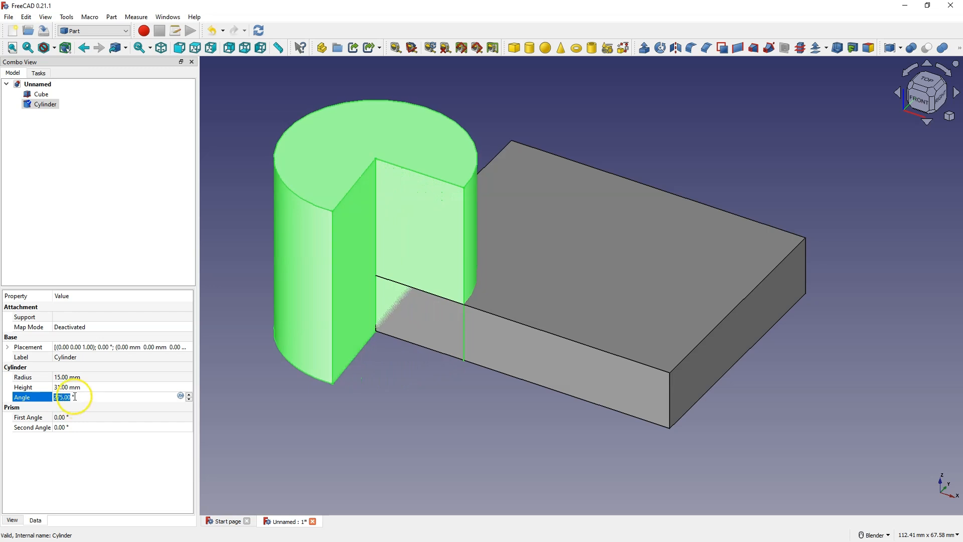
{"action": "type", "text": "360"}
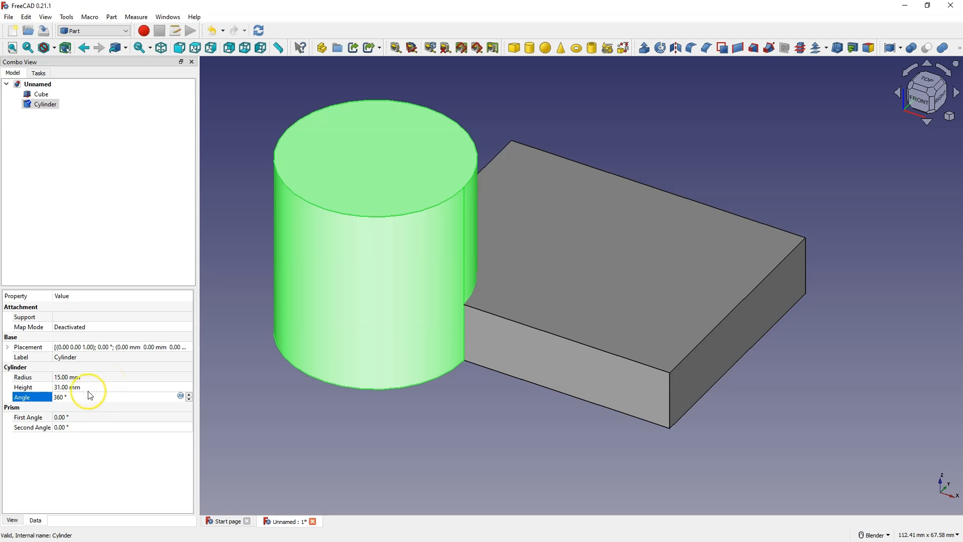
Set the cylinder's sweep angle to 180° to make a half cylinder
{"action": "key", "text": "BackSpace"}
{"action": "key", "text": "BackSpace"}
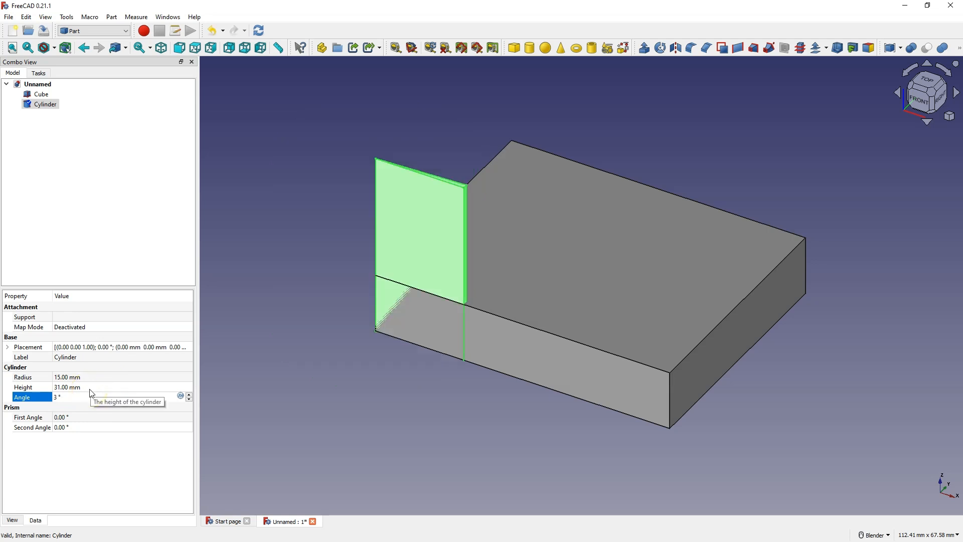
{"action": "type", "text": "1"}
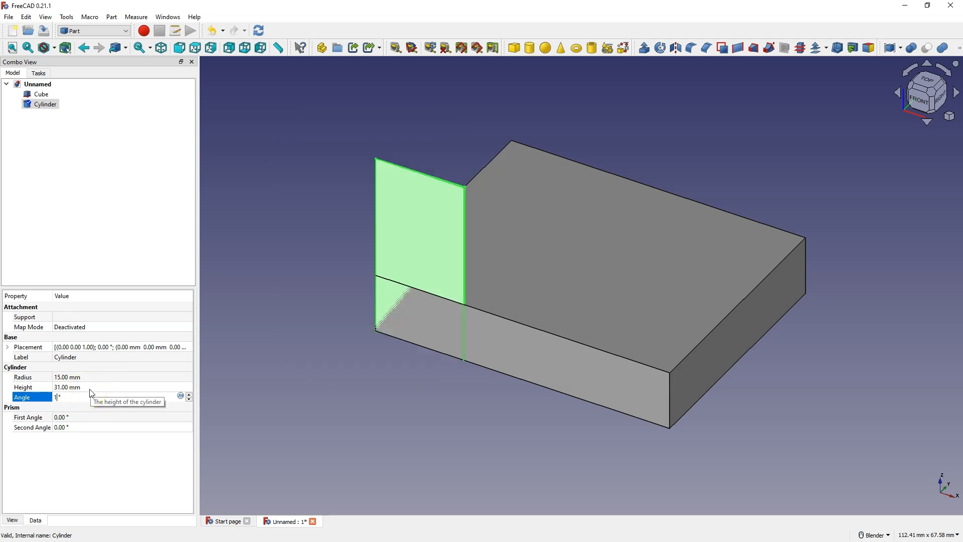
{"action": "type", "text": "80"}
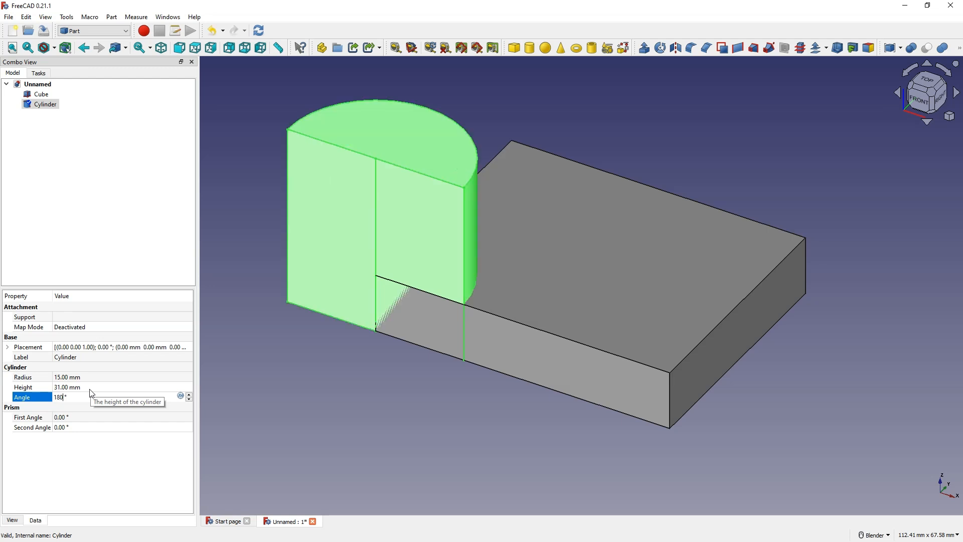
{"action": "left_click", "coordinate": [81, 444]}
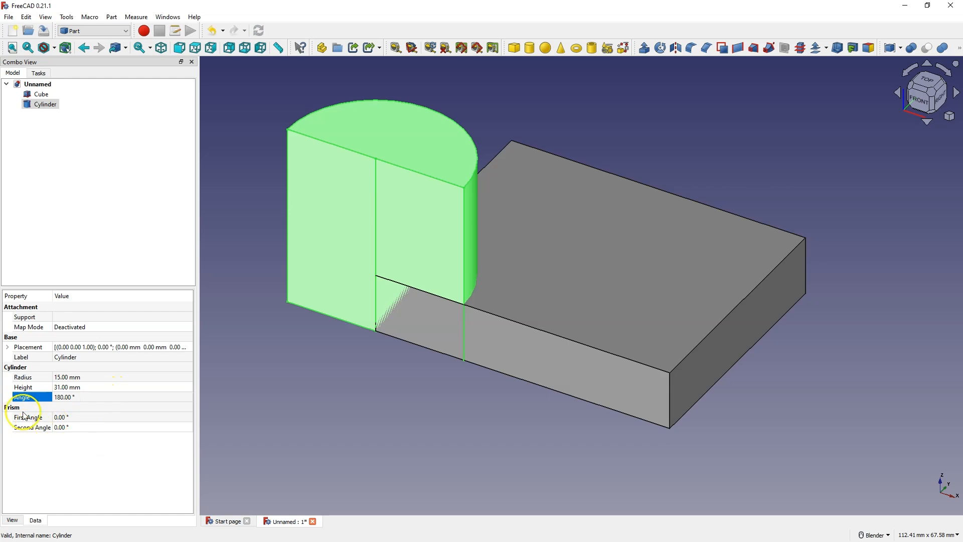
Slant the half cylinder by setting its prism First Angle to 16° and Second Angle to 13°
{"action": "left_click", "coordinate": [80, 417]}
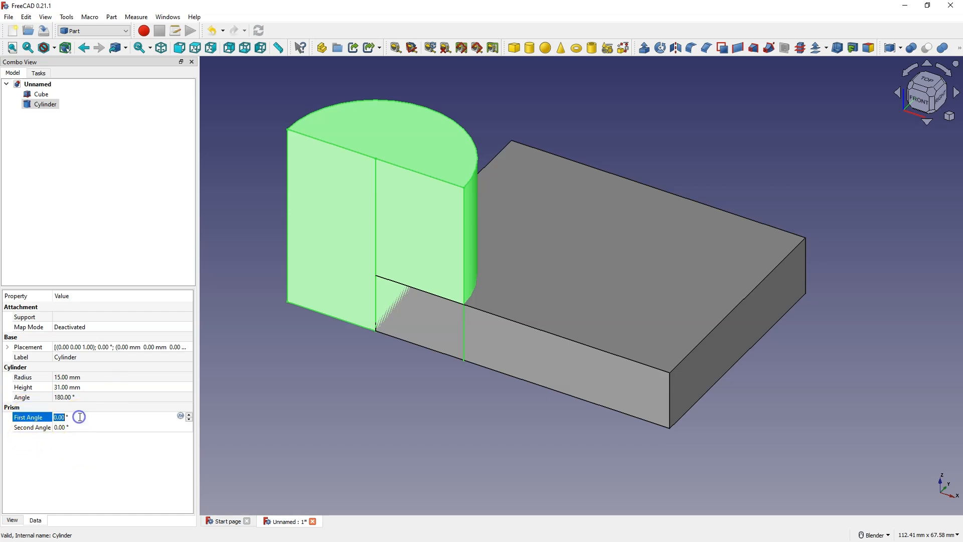
{"action": "left_click", "coordinate": [75, 427]}
{"action": "middle_click_drag", "start_coordinate": [679, 249], "coordinate": [621, 249]}
{"action": "left_click", "coordinate": [79, 424]}
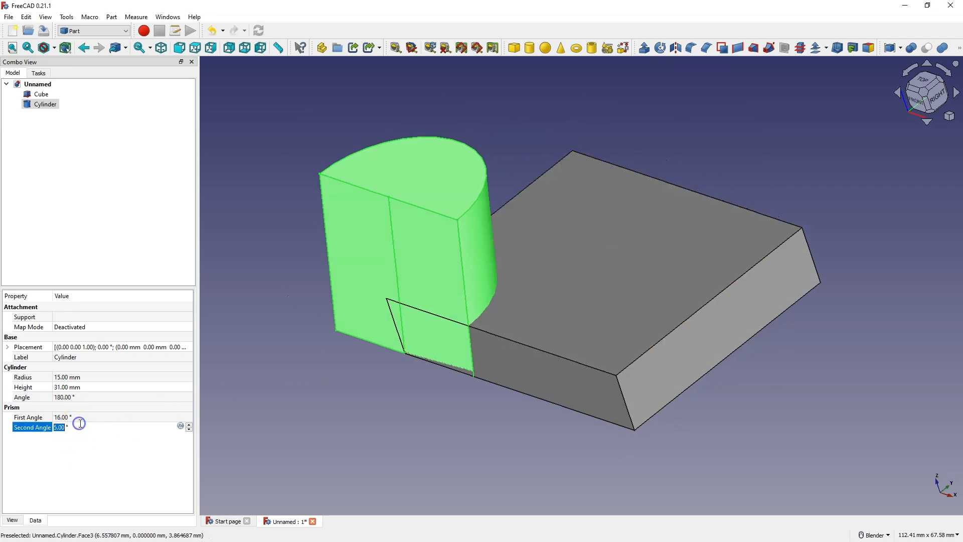
{"action": "key", "text": "Return"}
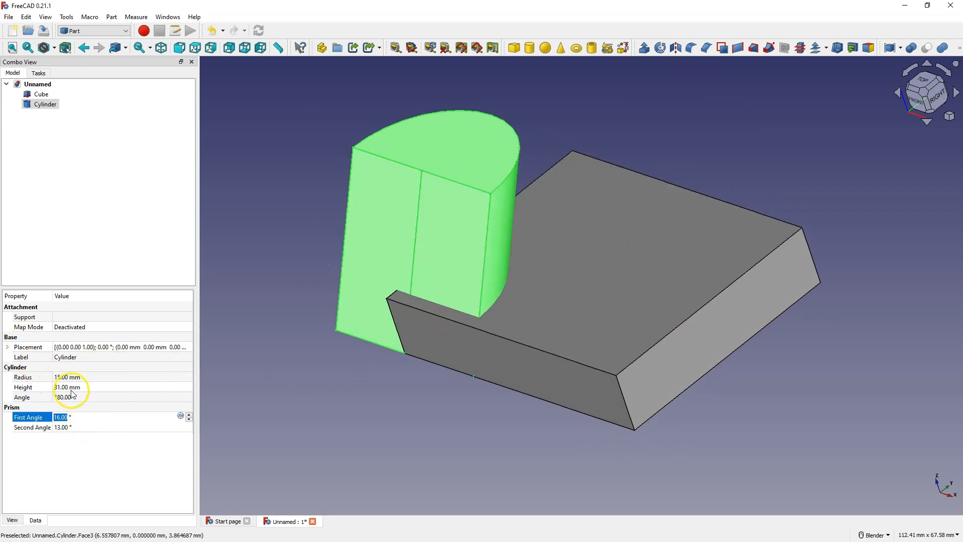
Set the slanted cylinder's sweep angle back to a full 360°
{"action": "left_click", "coordinate": [80, 399]}
{"action": "type", "text": "3"}
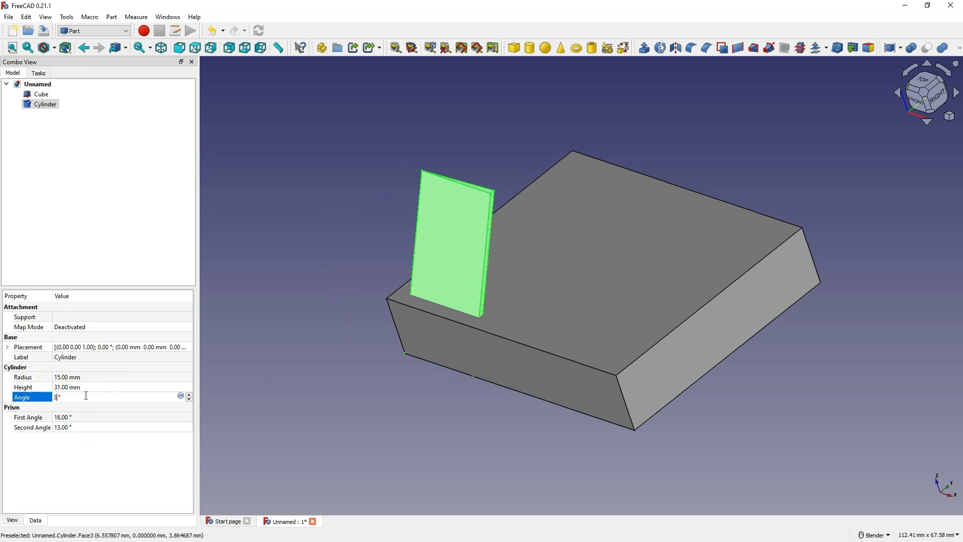
{"action": "type", "text": "60"}
{"action": "middle_click_drag", "start_coordinate": [556, 430], "coordinate": [76, 430]}
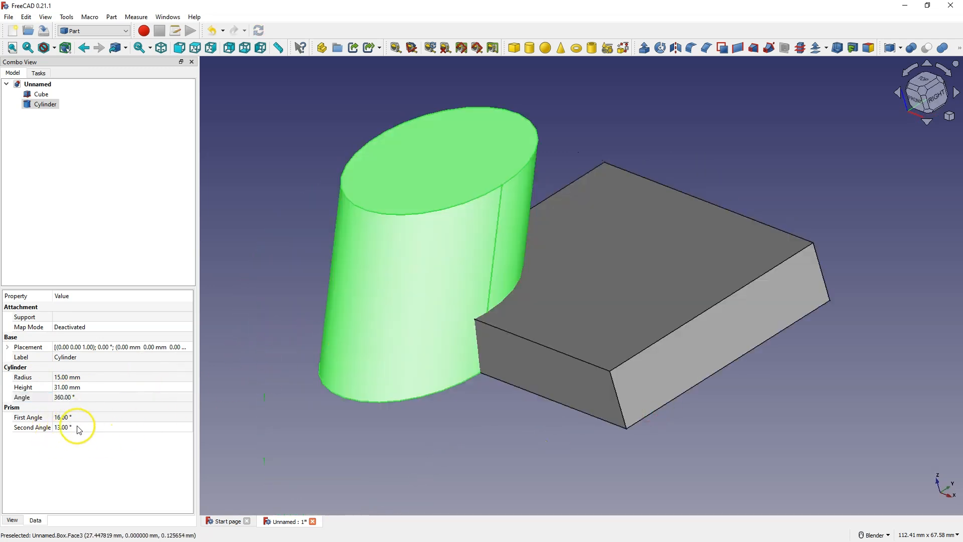
Reset the cylinder's prism Second Angle and First Angle to 0°
{"action": "left_click", "coordinate": [84, 426]}
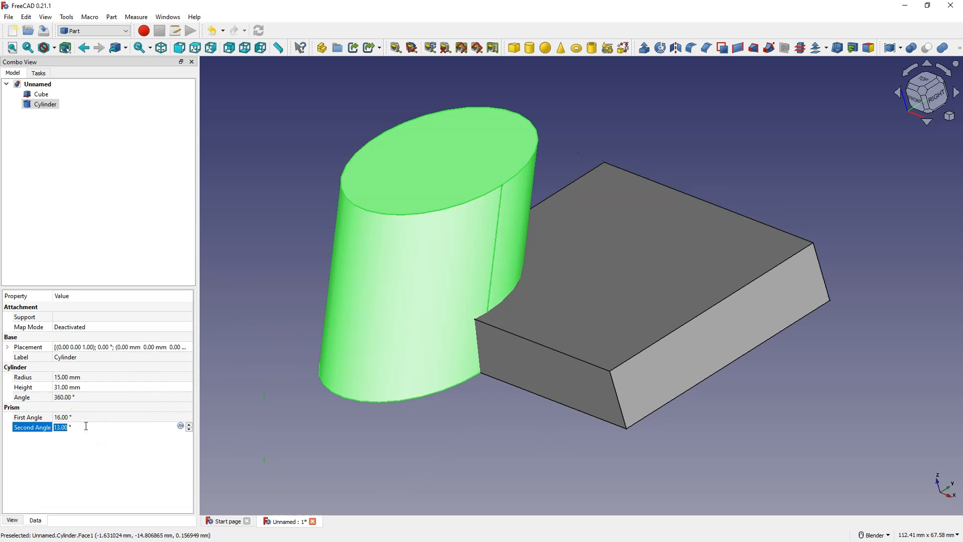
{"action": "type", "text": "0"}
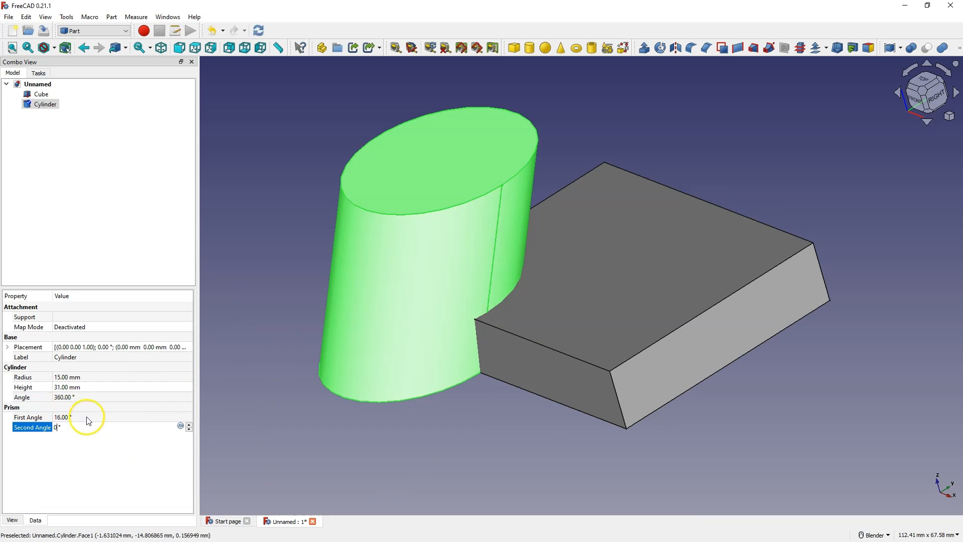
{"action": "left_click", "coordinate": [88, 417]}
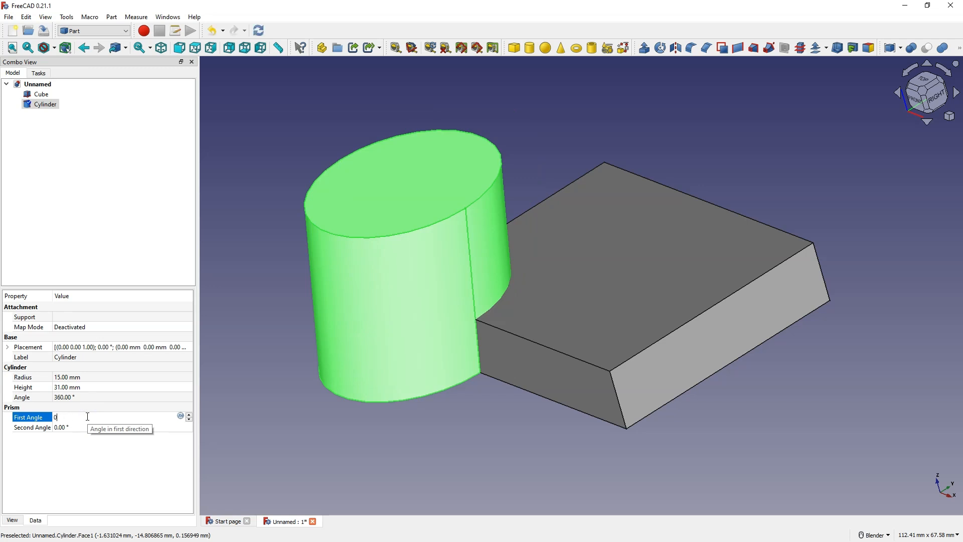
{"action": "key", "text": "Return"}
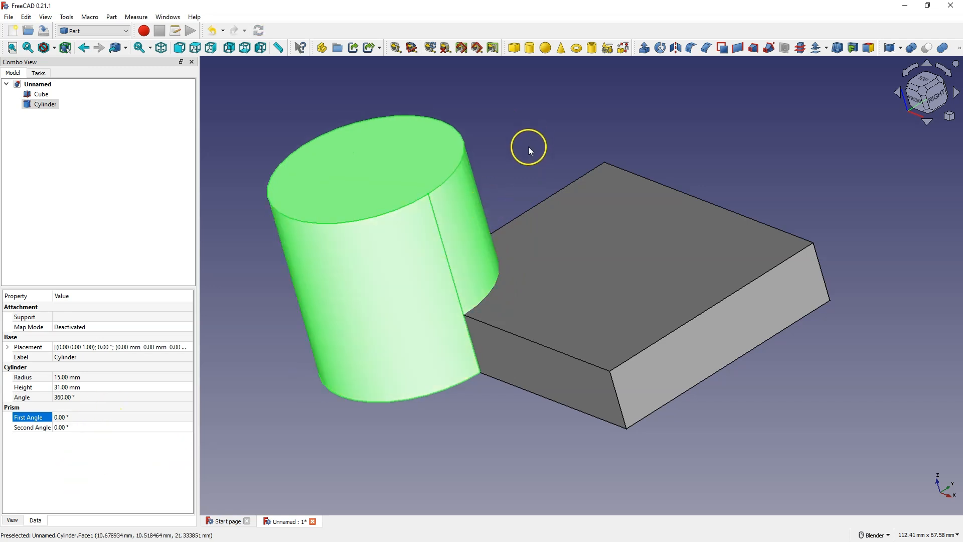
Add a sphere solid and set its radius to 15 mm
{"action": "left_click", "coordinate": [551, 53]}
{"action": "middle_click_drag", "start_coordinate": [486, 247], "coordinate": [283, 266]}
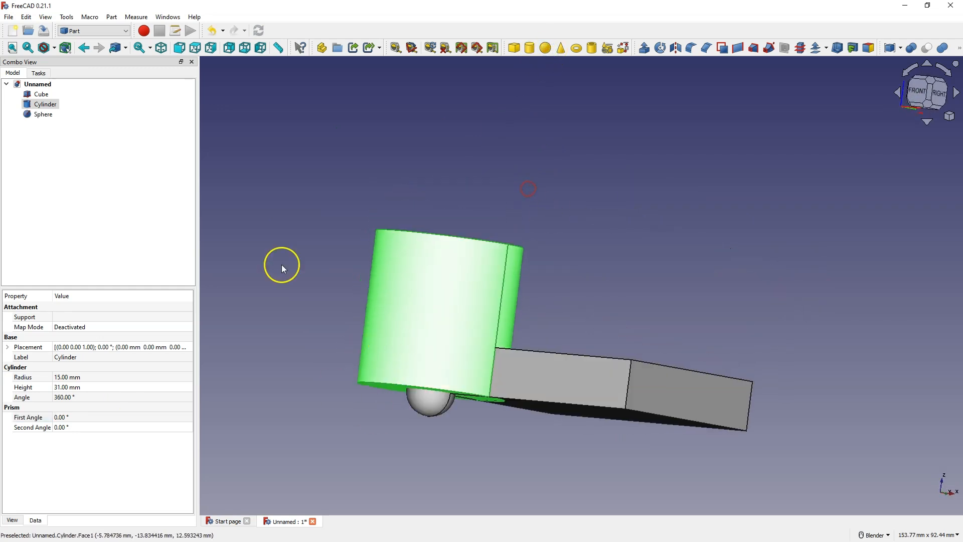
{"action": "middle_click_drag", "start_coordinate": [449, 368], "coordinate": [446, 398]}
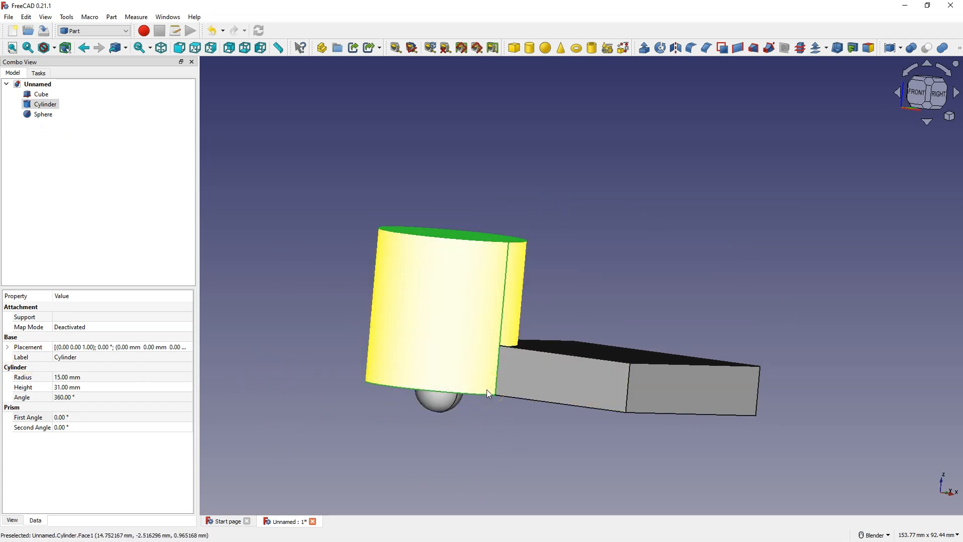
{"action": "left_click", "coordinate": [44, 114]}
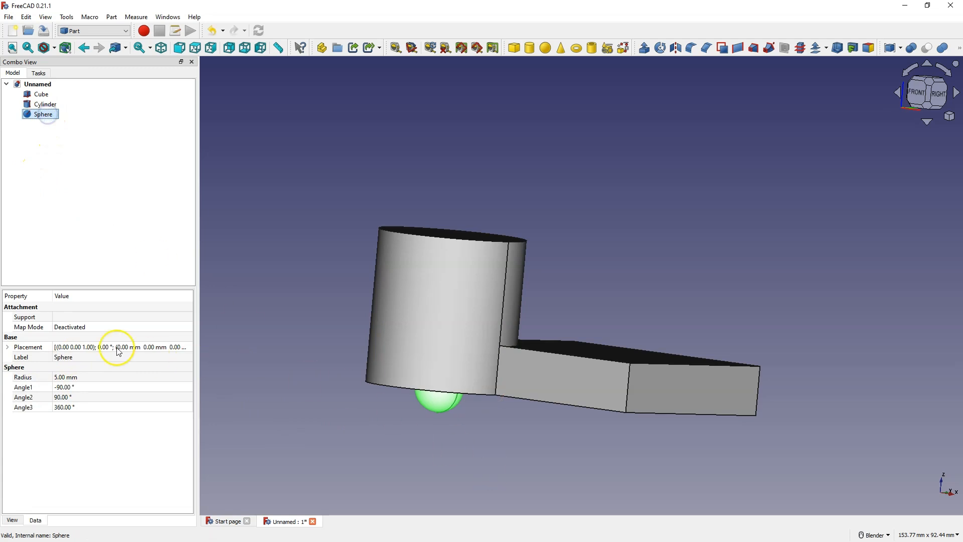
{"action": "left_click", "coordinate": [80, 380]}
{"action": "left_click", "coordinate": [81, 380]}
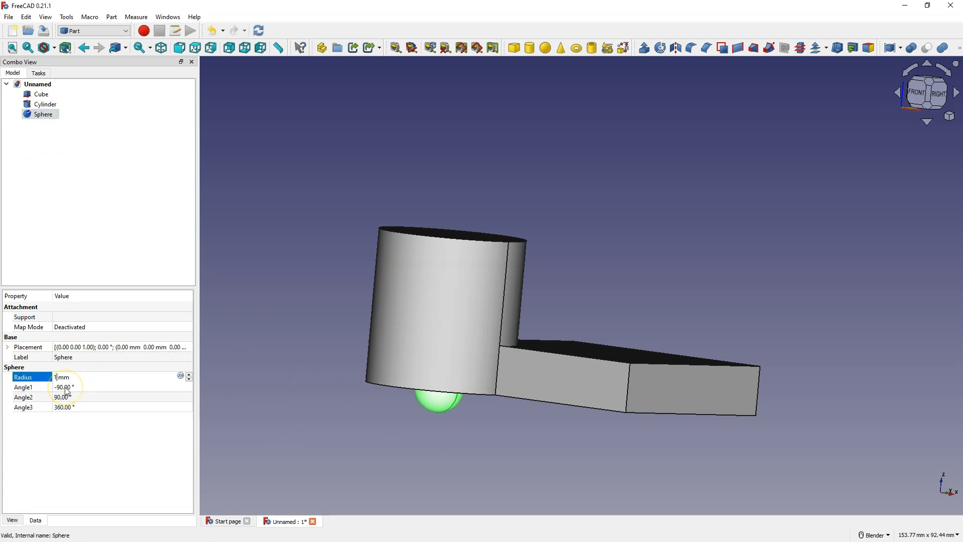
{"action": "left_click", "coordinate": [111, 387]}
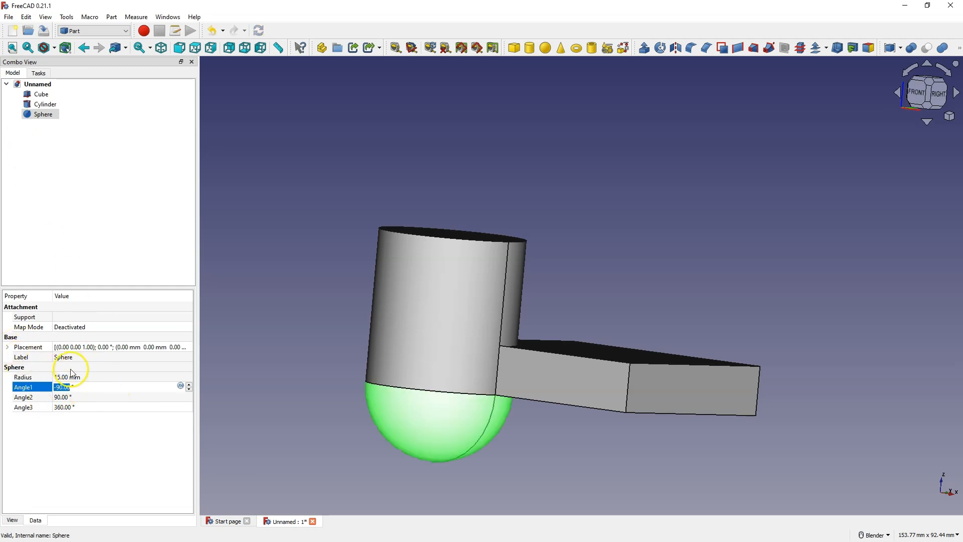
Move the sphere along X by setting its placement position X to 41 mm
{"action": "left_click", "coordinate": [8, 347]}
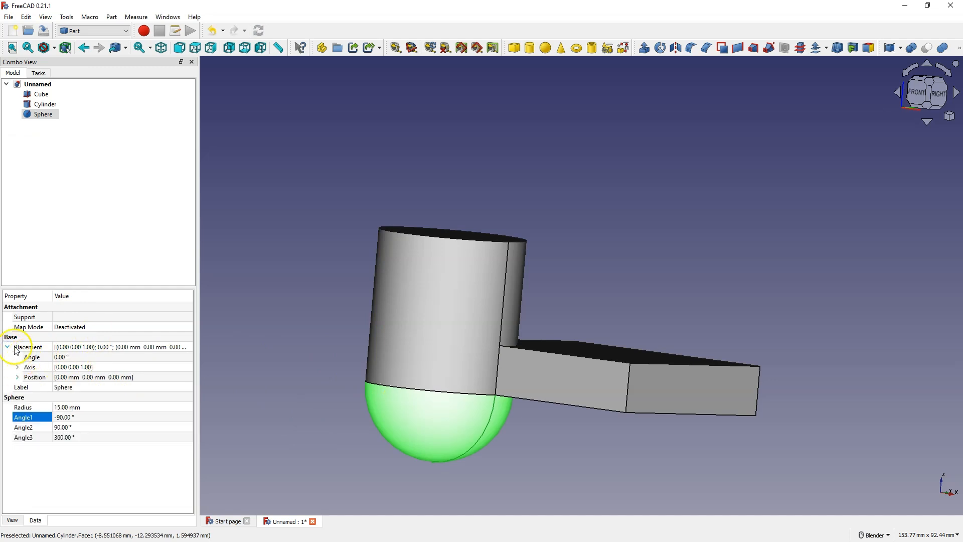
{"action": "left_click", "coordinate": [18, 377]}
{"action": "left_click", "coordinate": [76, 386]}
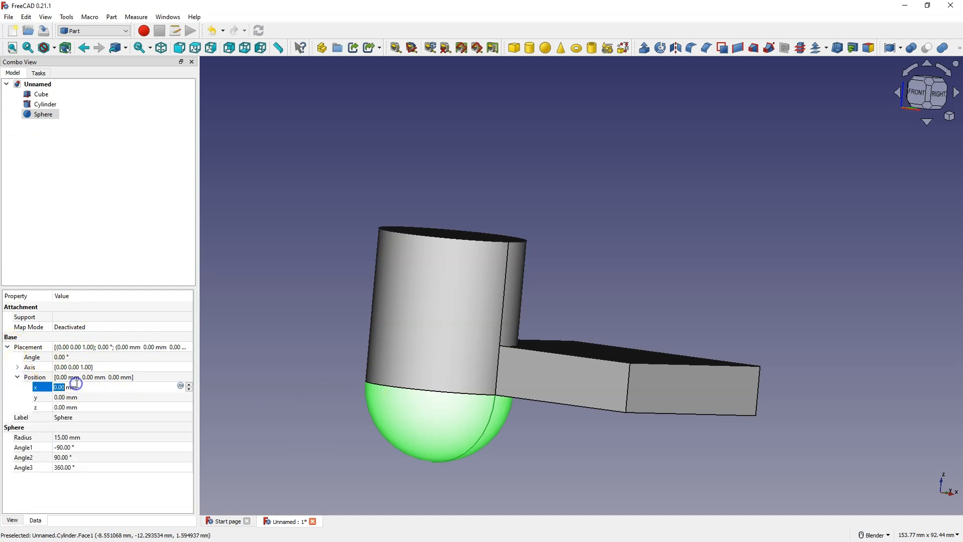
{"action": "scroll", "coordinate": [75, 386], "scroll_direction": "up", "scroll_amount": 13}
{"action": "scroll", "coordinate": [75, 386], "scroll_direction": "up", "scroll_amount": 19}
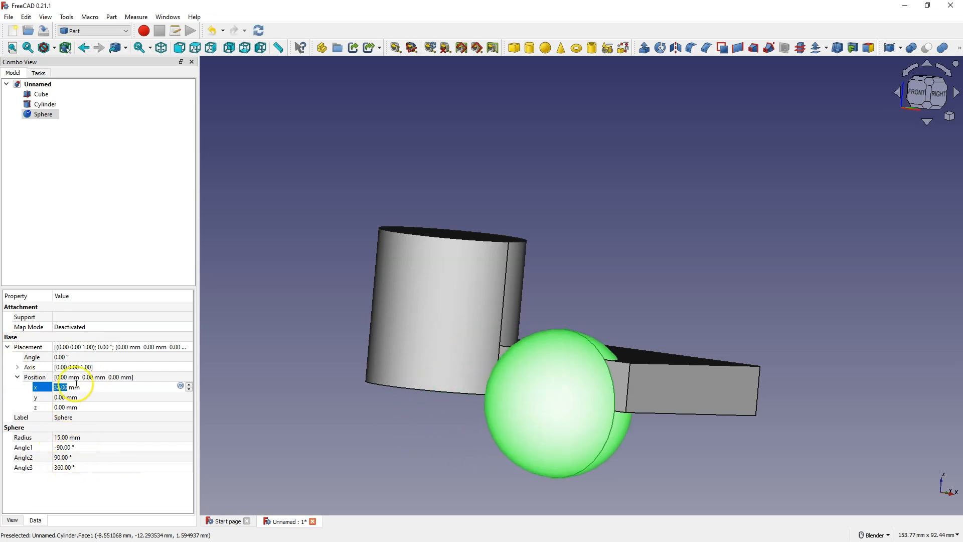
{"action": "scroll", "coordinate": [75, 387], "scroll_direction": "up", "scroll_amount": 4}
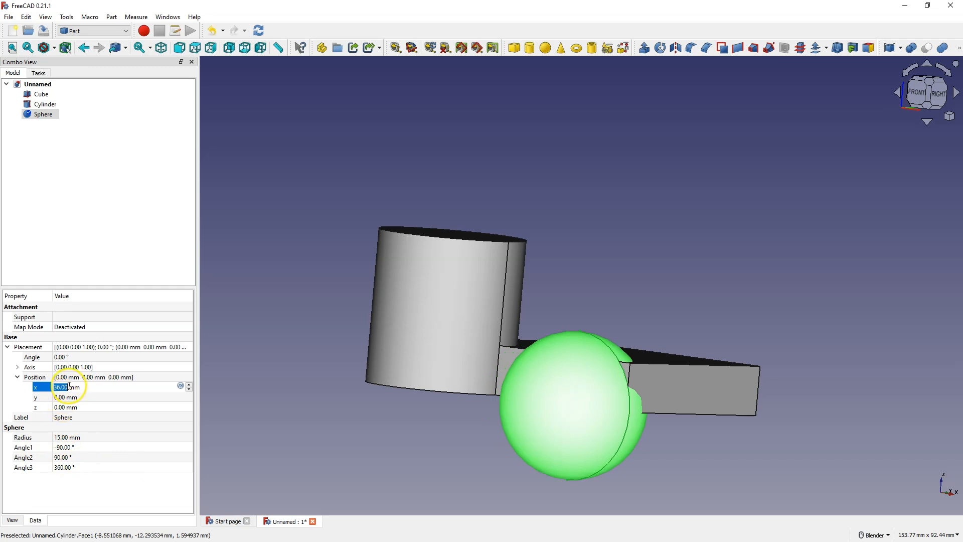
{"action": "scroll", "coordinate": [69, 386], "scroll_direction": "up", "scroll_amount": 5}
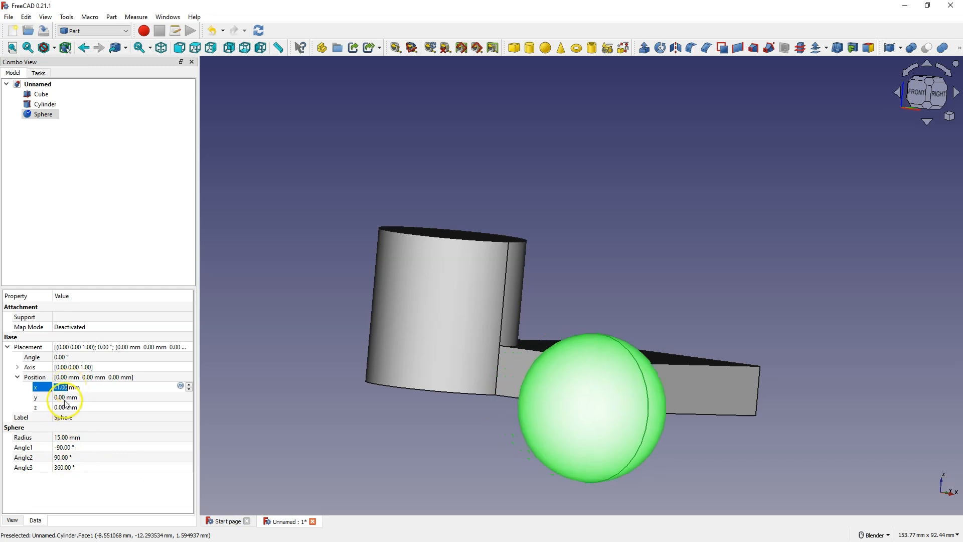
Raise the sphere above the cube by setting its position to Y 10 mm and Z 50 mm
{"action": "left_click", "coordinate": [66, 397]}
{"action": "type", "text": "10"}
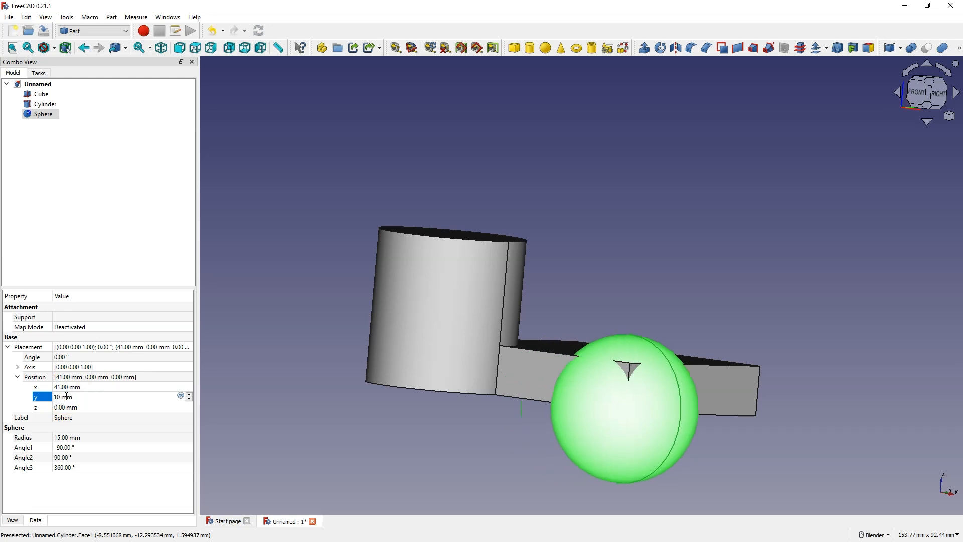
{"action": "left_click", "coordinate": [68, 408]}
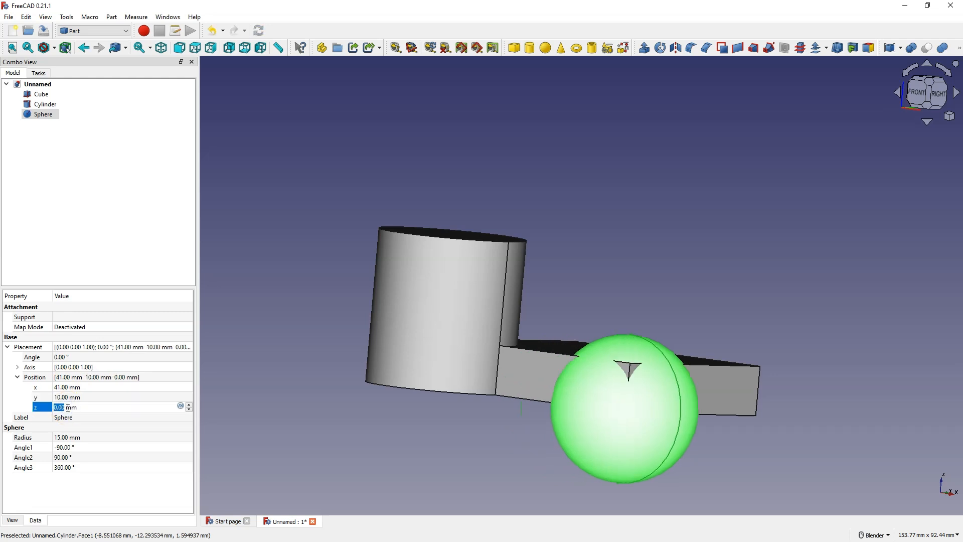
{"action": "type", "text": "50"}
{"action": "middle_click_drag", "start_coordinate": [359, 331], "coordinate": [357, 364]}
{"action": "scroll", "coordinate": [380, 333], "scroll_direction": "down", "scroll_amount": 1}
{"action": "scroll", "coordinate": [381, 332], "scroll_direction": "down", "scroll_amount": 3}
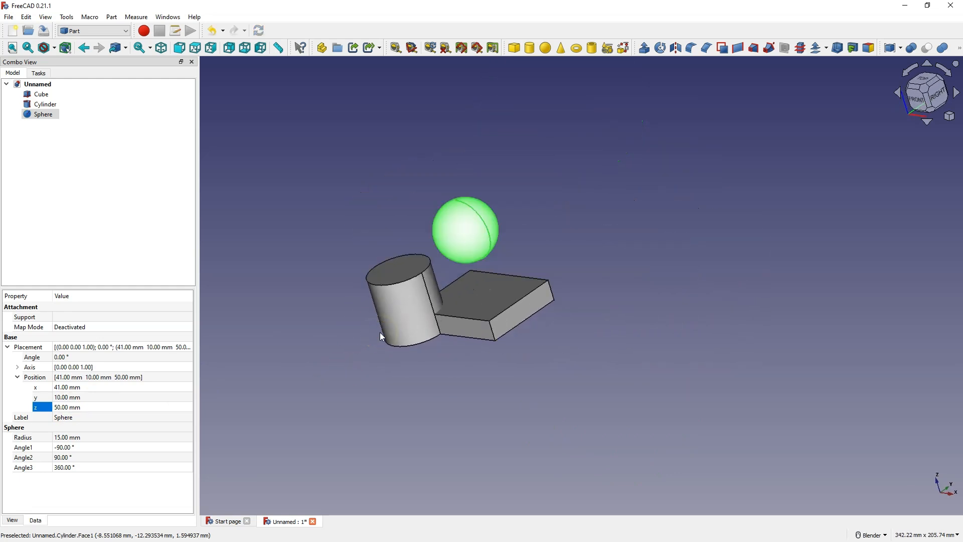
Add a cone solid with its default dimensions
{"action": "left_click", "coordinate": [562, 50]}
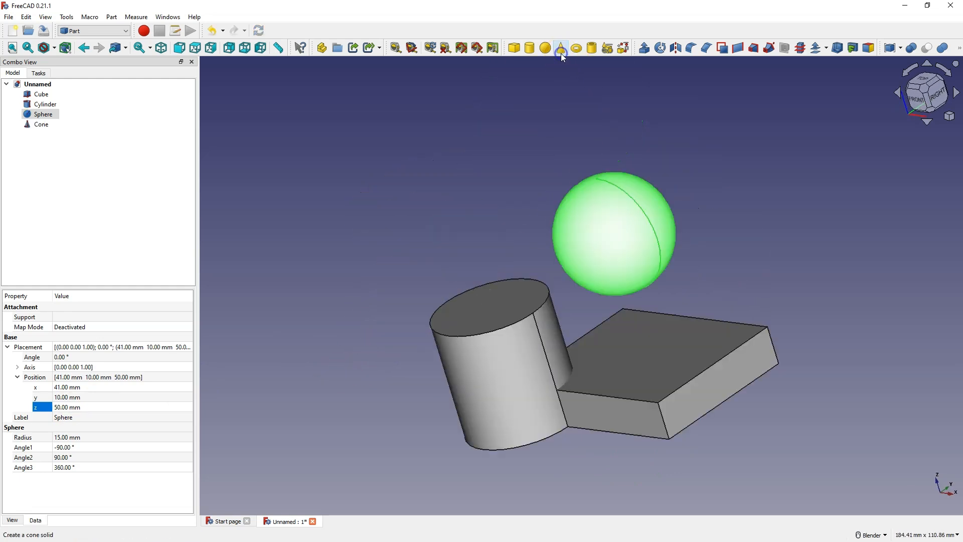
{"action": "middle_click_drag", "start_coordinate": [545, 342], "coordinate": [490, 327]}
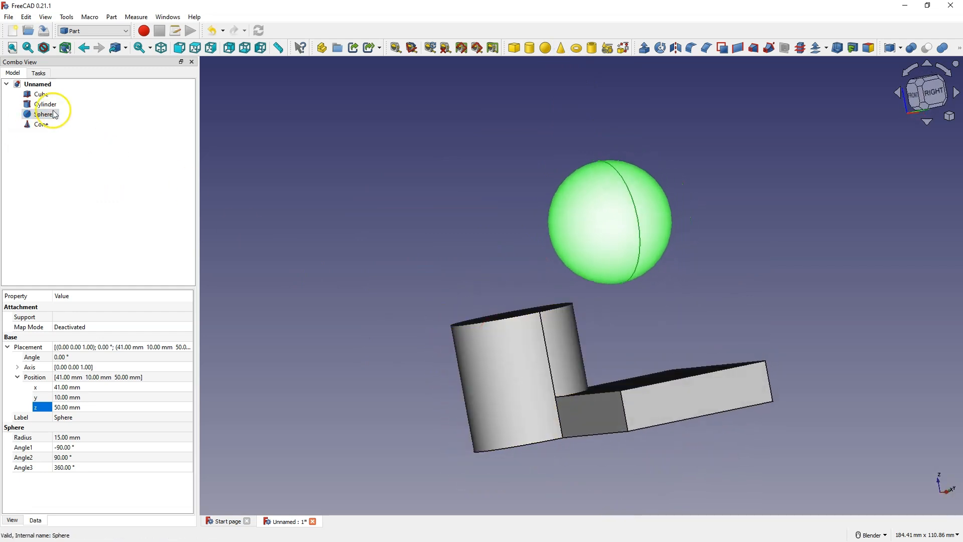
{"action": "key", "text": "0"}
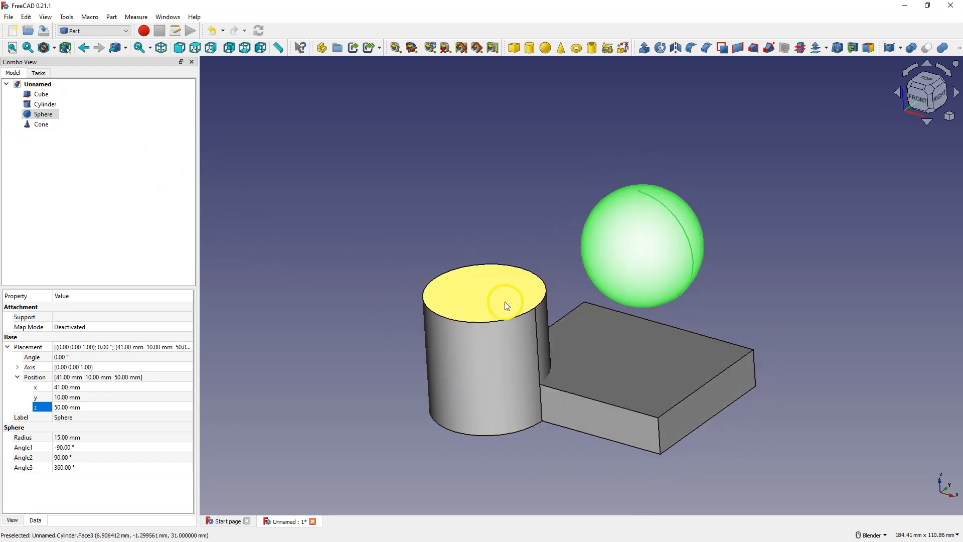
Hide the cube and the cylinder to uncover the cone
{"action": "left_click", "coordinate": [41, 94]}
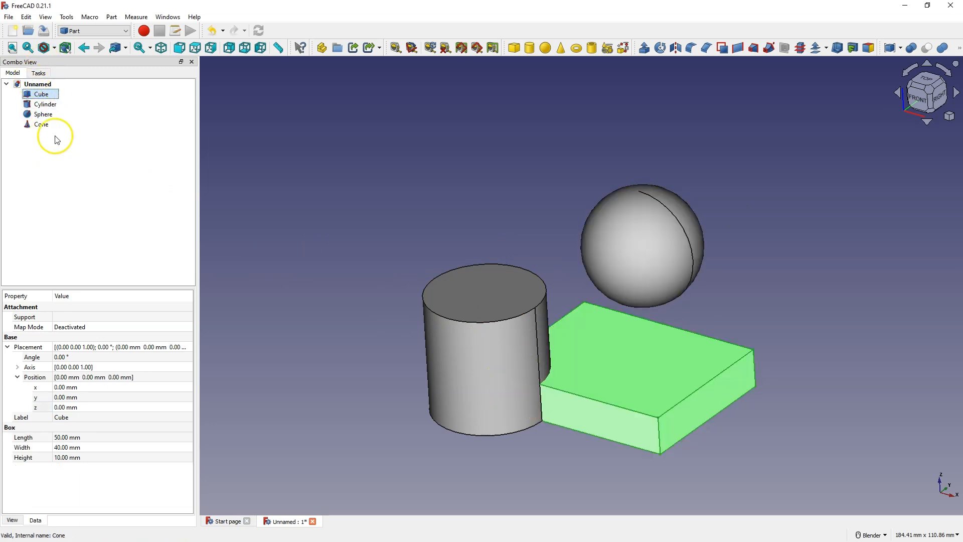
{"action": "key", "text": "space"}
{"action": "left_click", "coordinate": [45, 104]}
{"action": "key", "text": "space"}
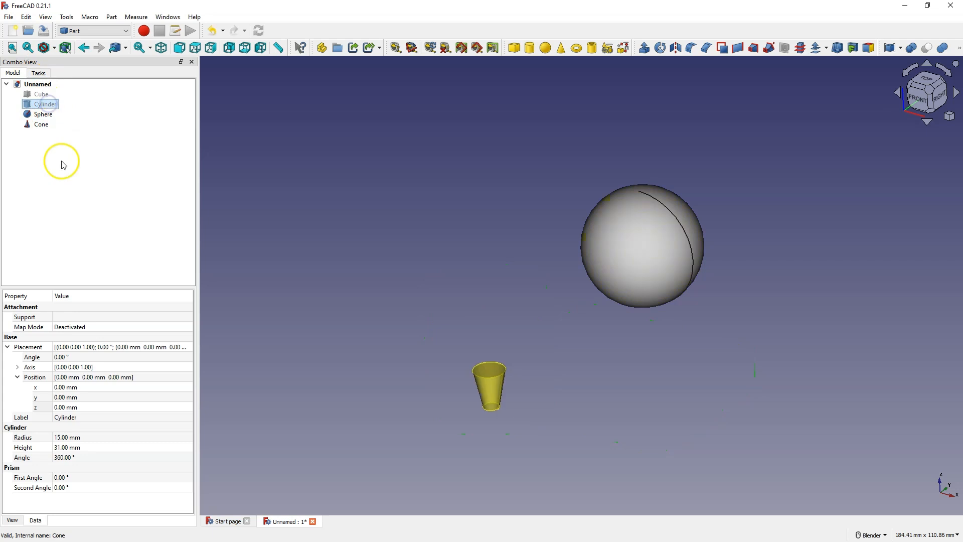
Set the cone's Radius1 to 15 mm and Radius2 to 9 mm
{"action": "left_click", "coordinate": [44, 126]}
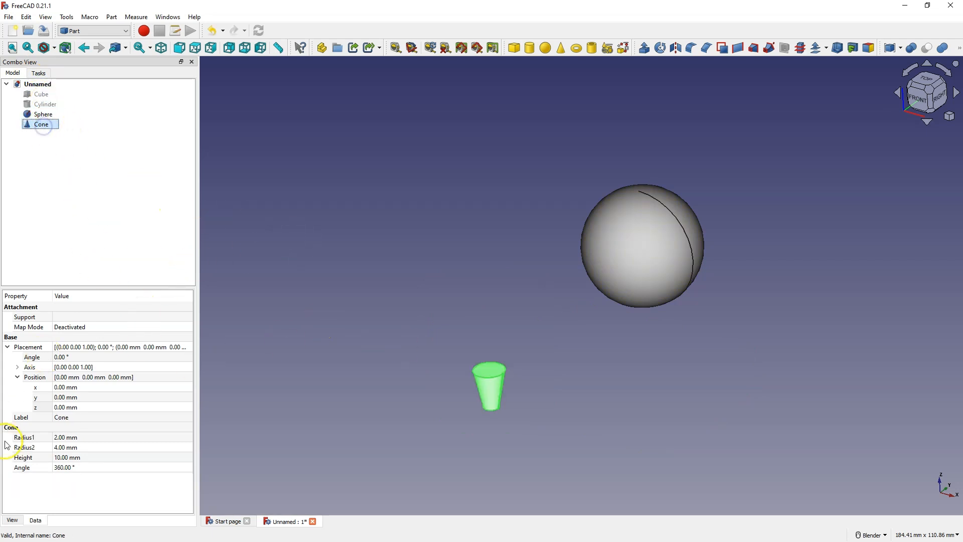
{"action": "left_click", "coordinate": [61, 438]}
{"action": "type", "text": "15"}
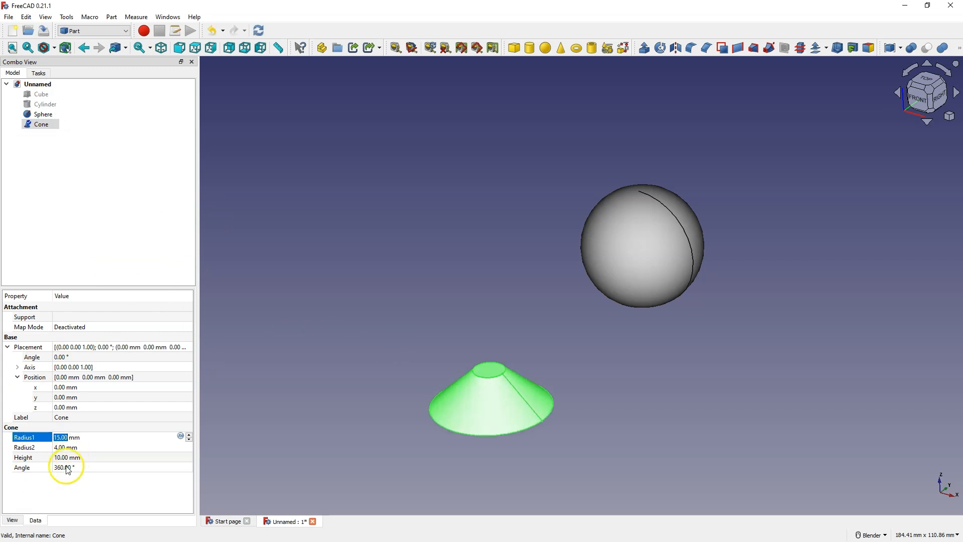
{"action": "left_click", "coordinate": [60, 447]}
{"action": "scroll", "coordinate": [61, 447], "scroll_direction": "up", "scroll_amount": 5}
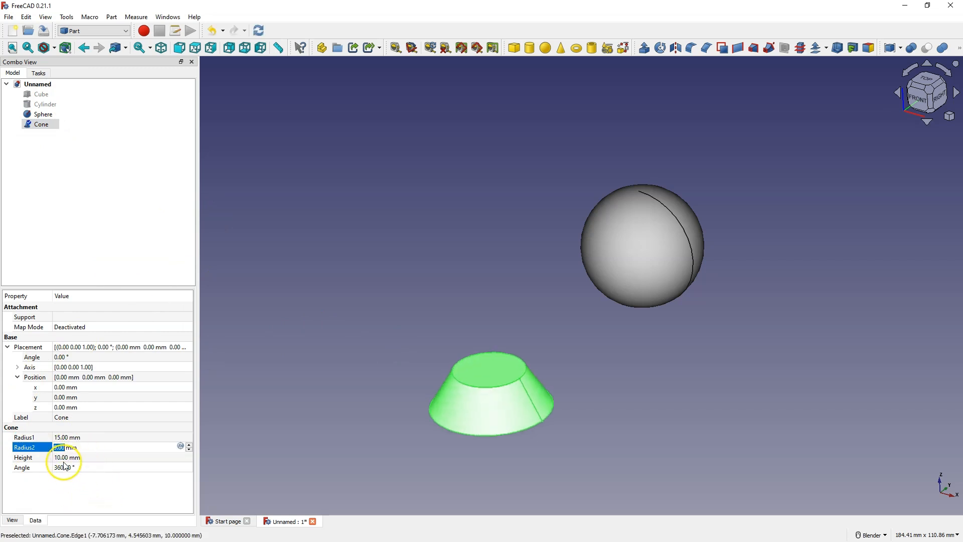
Move the cone up under the sphere by setting its position to X 42 mm and Z 32 mm
{"action": "left_click", "coordinate": [59, 387]}
{"action": "scroll", "coordinate": [57, 391], "scroll_direction": "up", "scroll_amount": 20}
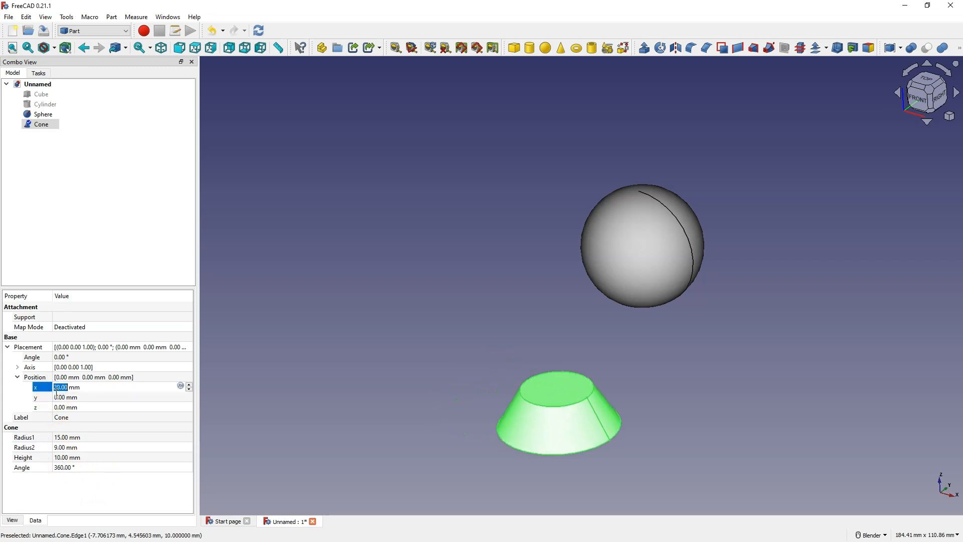
{"action": "scroll", "coordinate": [57, 393], "scroll_direction": "up", "scroll_amount": 4}
{"action": "left_click", "coordinate": [59, 406]}
{"action": "scroll", "coordinate": [61, 405], "scroll_direction": "up", "scroll_amount": 17}
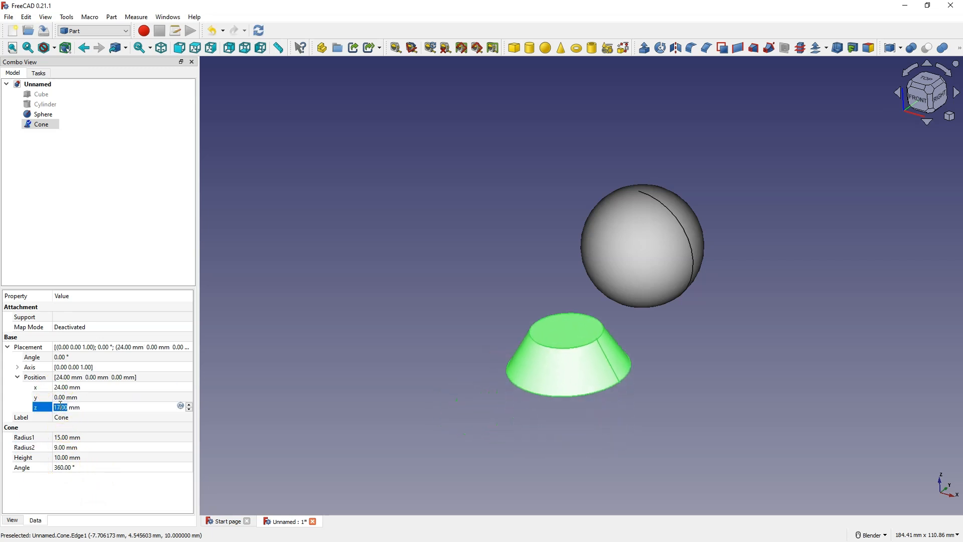
{"action": "left_click", "coordinate": [59, 388]}
{"action": "scroll", "coordinate": [60, 387], "scroll_direction": "up", "scroll_amount": 18}
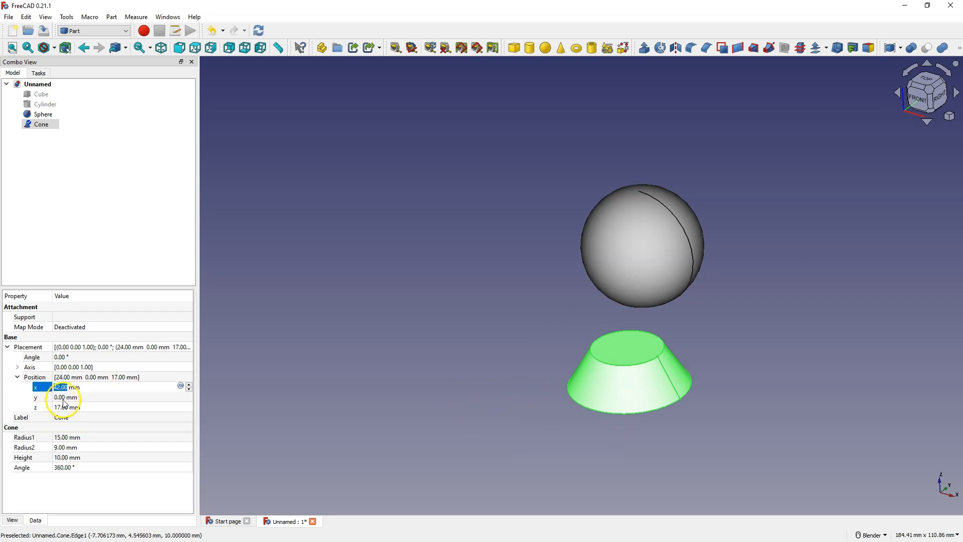
{"action": "left_click", "coordinate": [65, 405]}
{"action": "scroll", "coordinate": [62, 402], "scroll_direction": "up", "scroll_amount": 12}
{"action": "middle_click_drag", "start_coordinate": [405, 431], "coordinate": [385, 423]}
Add a torus and a tube with outer radius 5 mm, inner radius 2 mm and height 10 mm
{"action": "left_click", "coordinate": [576, 50]}
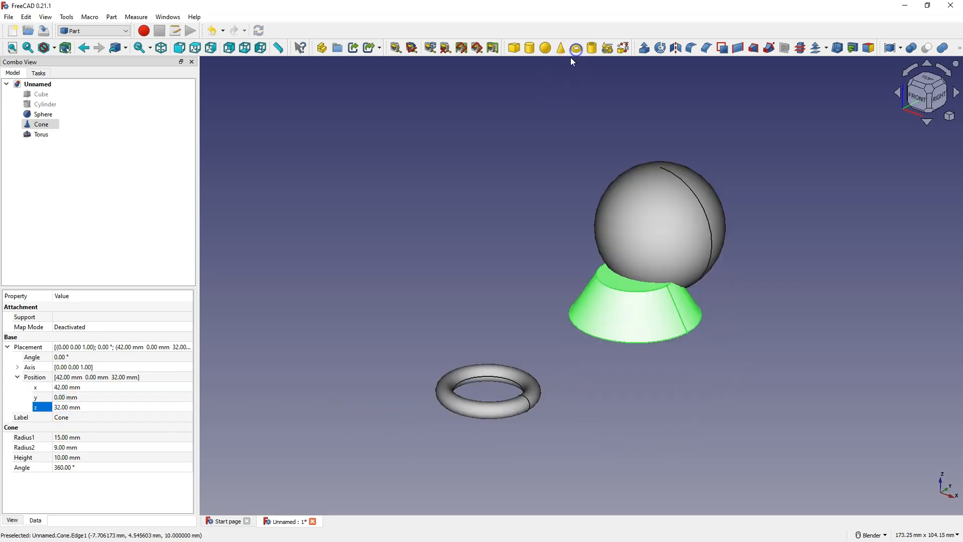
{"action": "left_click", "coordinate": [592, 48]}
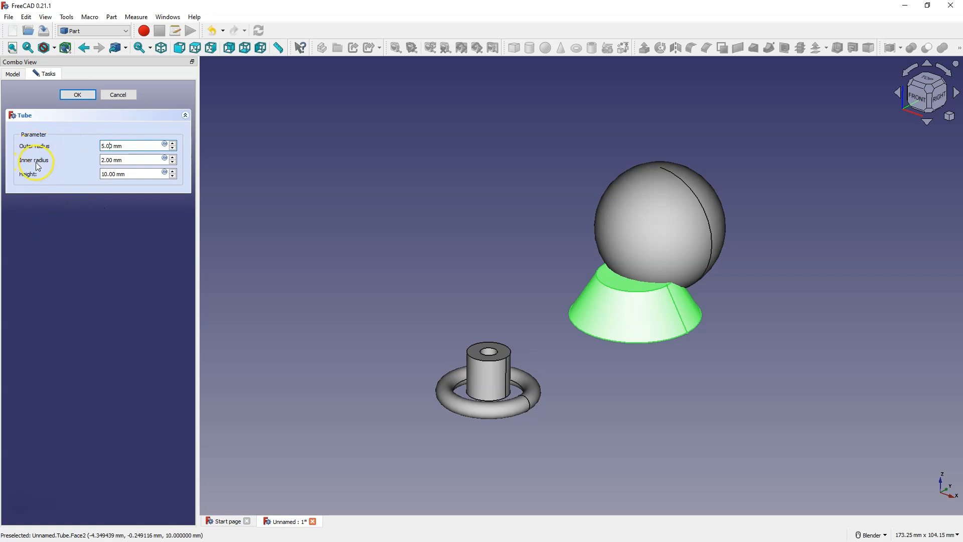
{"action": "left_click", "coordinate": [86, 95]}
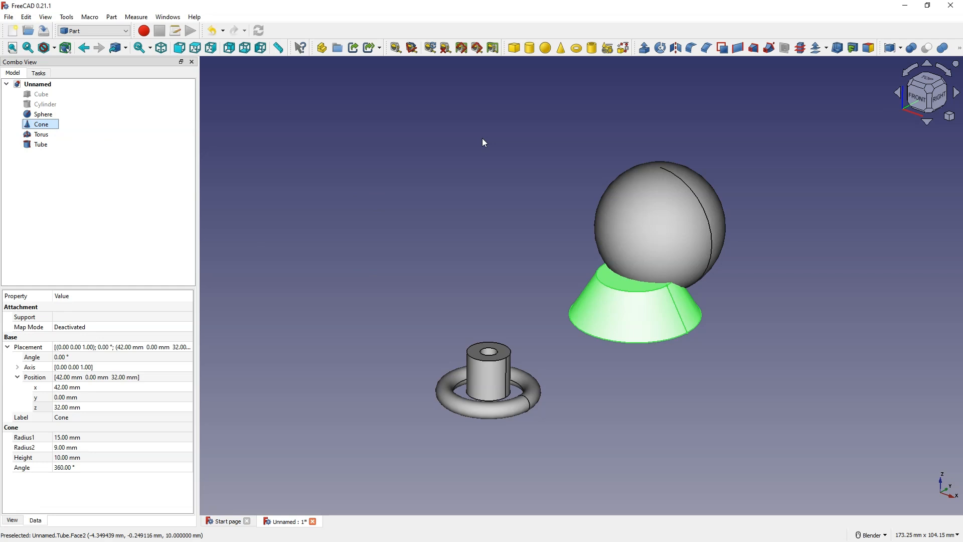
Delete all the solids from the cube through the tube to empty the document
{"action": "left_click", "coordinate": [40, 95]}
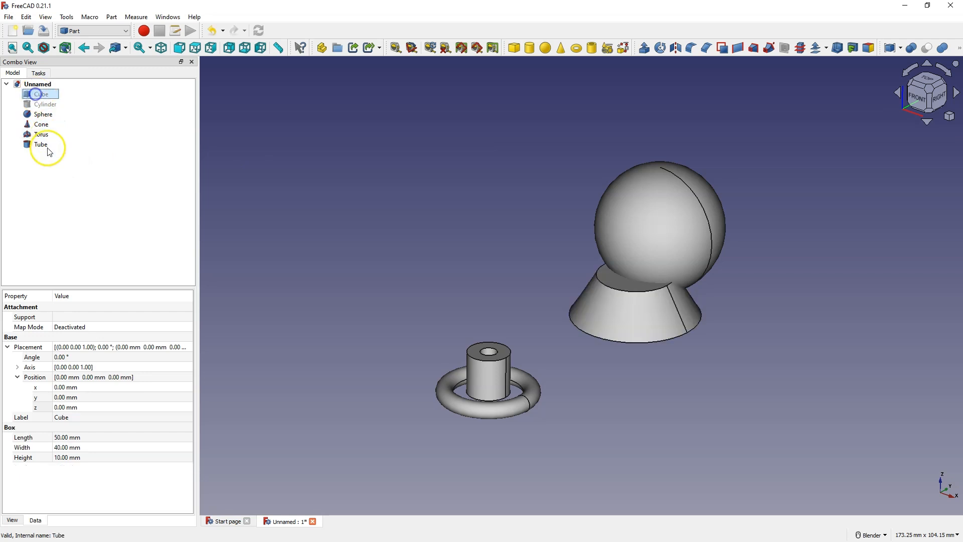
{"action": "left_click", "coordinate": [43, 144], "text": "shift"}
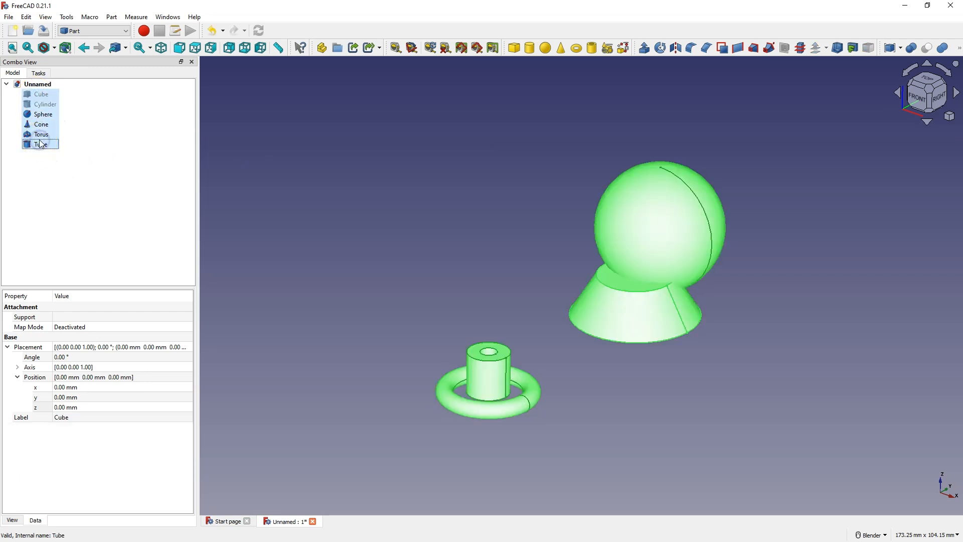
{"action": "key", "text": "Delete"}
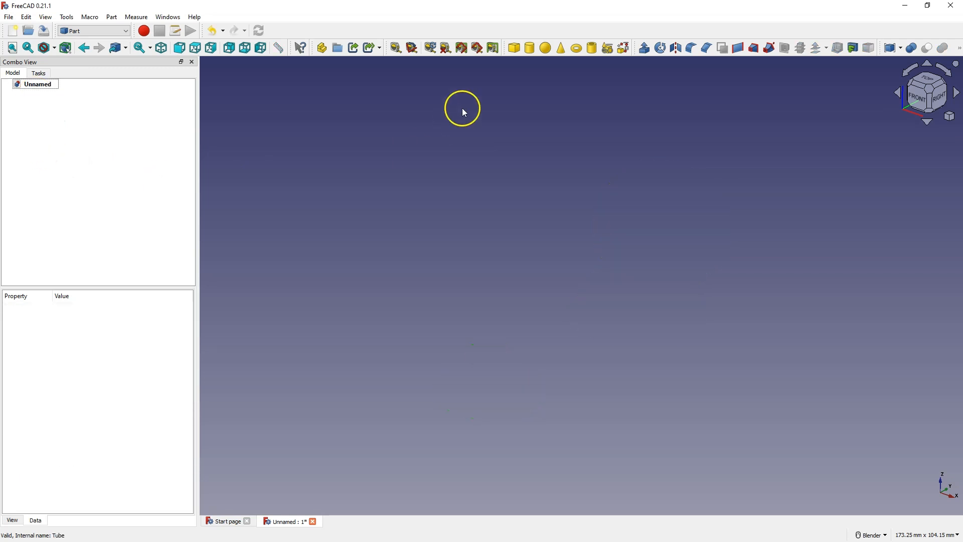
Add a new cylinder and a new sphere at the origin and check which object is which
{"action": "left_click", "coordinate": [530, 48]}
{"action": "left_click", "coordinate": [545, 48]}
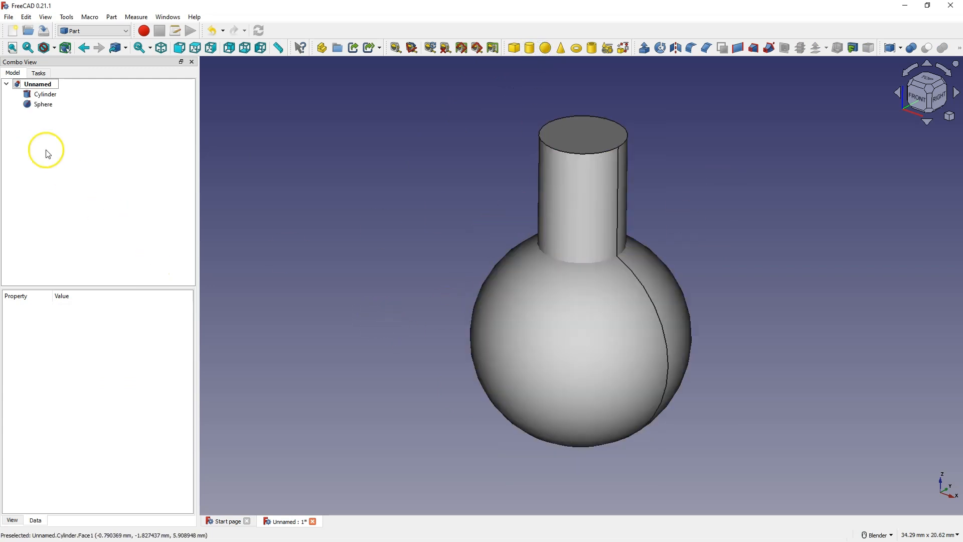
{"action": "left_click", "coordinate": [50, 95]}
{"action": "left_click", "coordinate": [50, 105]}
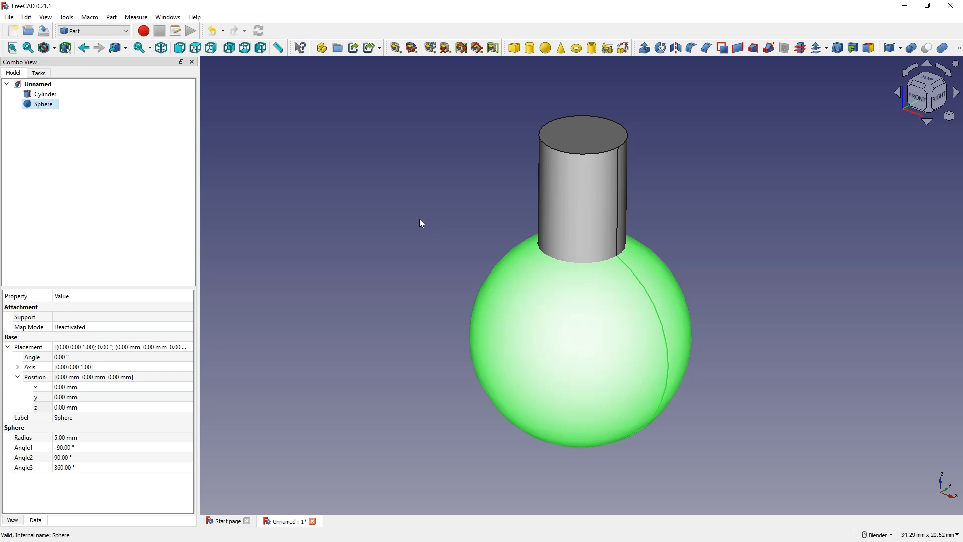
{"action": "left_click", "coordinate": [447, 269]}
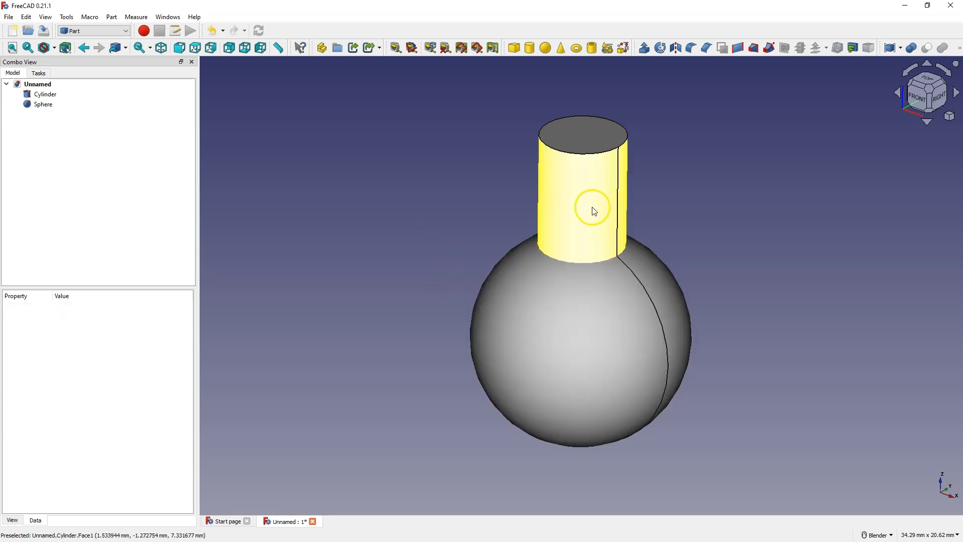
Cut the cylinder out of the sphere with a Boolean Cut, keeping the sphere as the base shape
{"action": "left_click", "coordinate": [44, 104]}
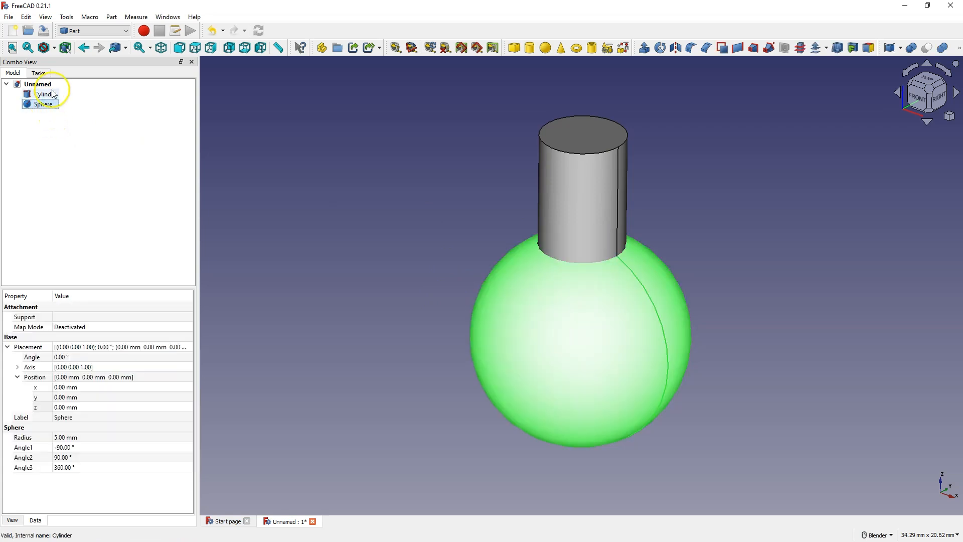
{"action": "left_click", "coordinate": [46, 95], "text": "ctrl"}
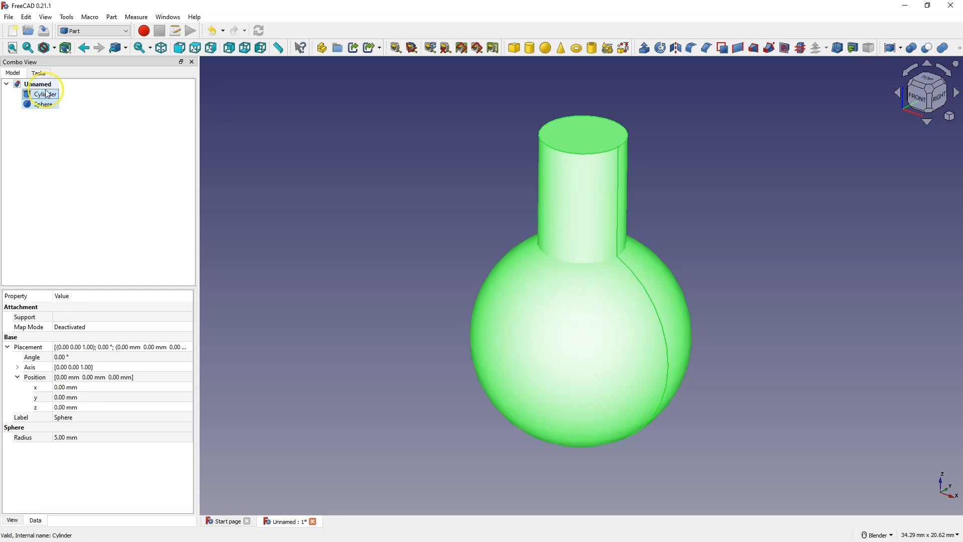
{"action": "left_click", "coordinate": [928, 48]}
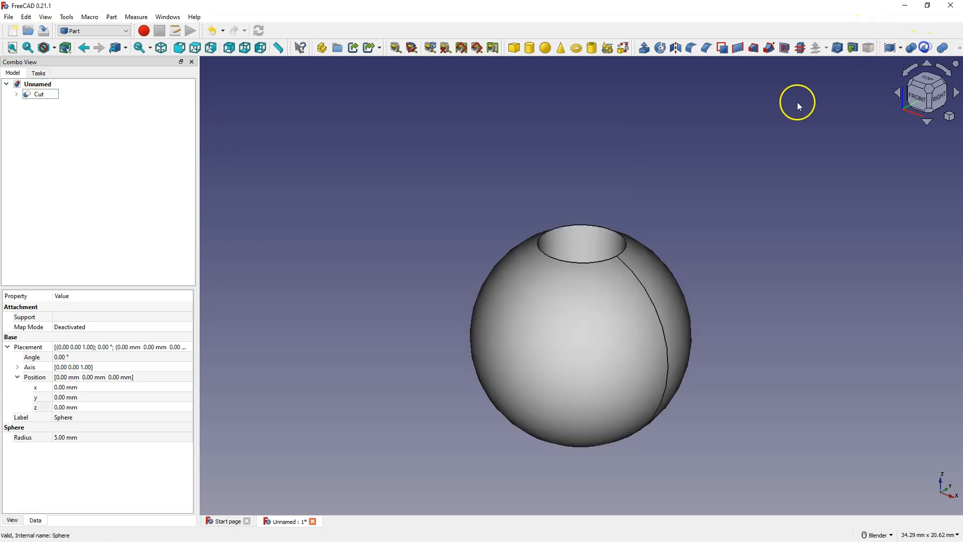
{"action": "middle_click_drag", "start_coordinate": [621, 165], "coordinate": [624, 193]}
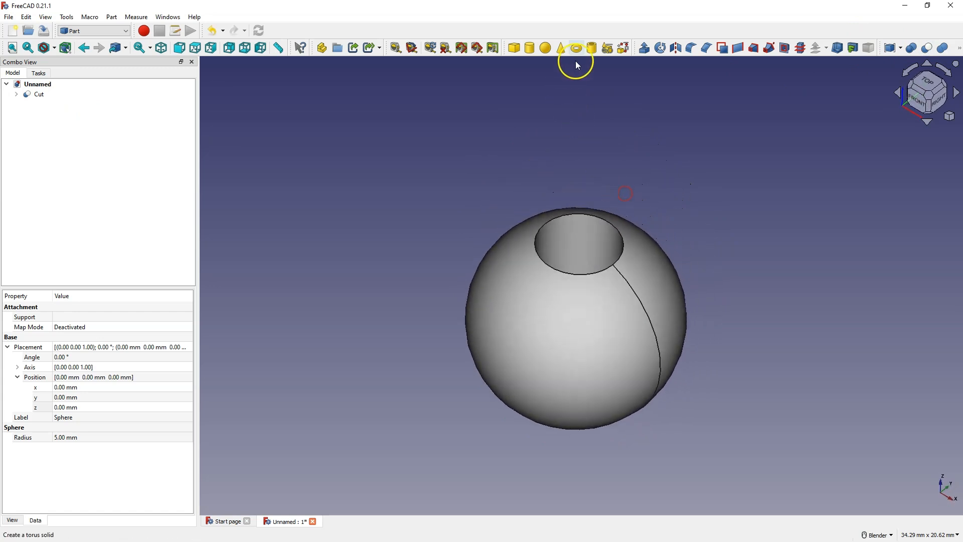
Add a torus around the cut sphere and reduce its Radius1 to 7.4 mm
{"action": "left_click", "coordinate": [577, 47]}
{"action": "middle_click_drag", "start_coordinate": [596, 248], "coordinate": [552, 234]}
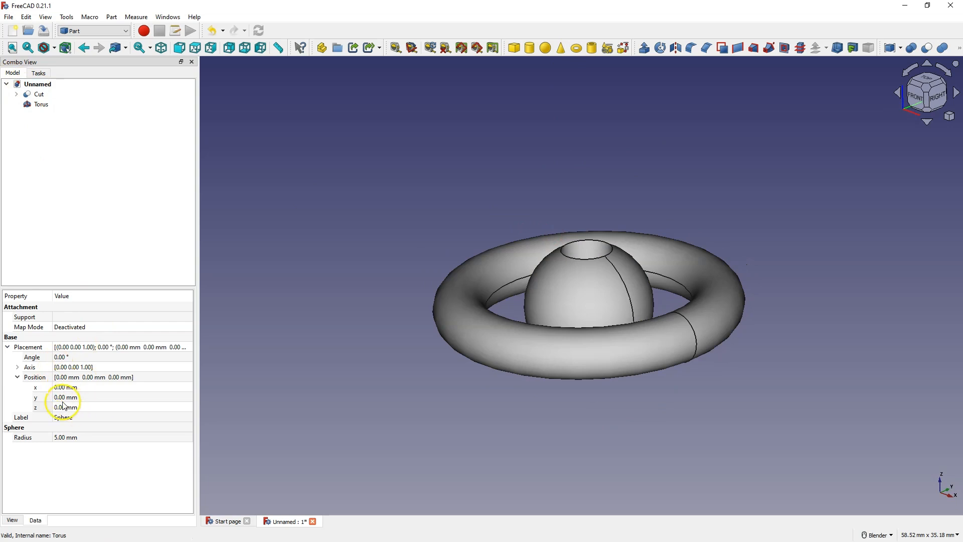
{"action": "left_click", "coordinate": [42, 105]}
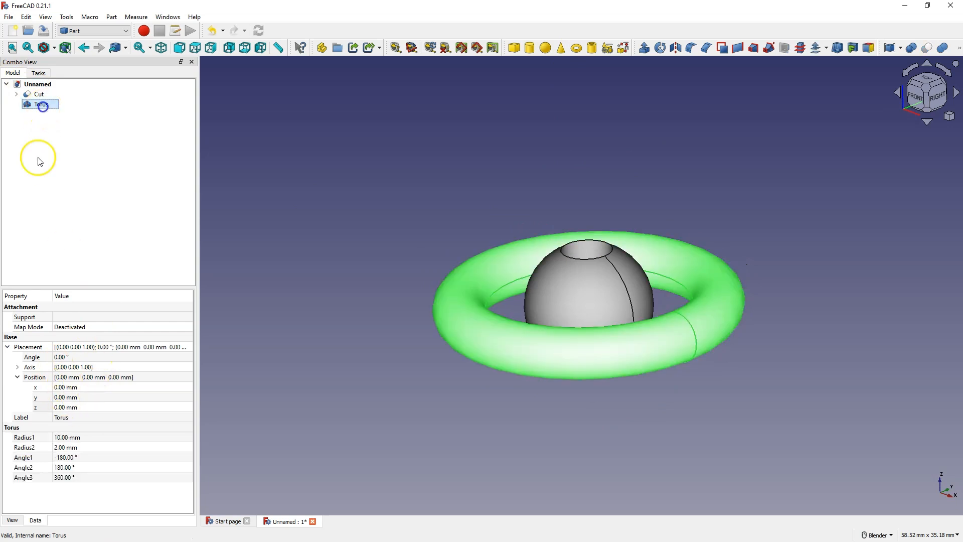
{"action": "left_click", "coordinate": [64, 438]}
{"action": "scroll", "coordinate": [63, 437], "scroll_direction": "down", "scroll_amount": 4}
{"action": "scroll", "coordinate": [64, 439], "scroll_direction": "down", "scroll_amount": 4}
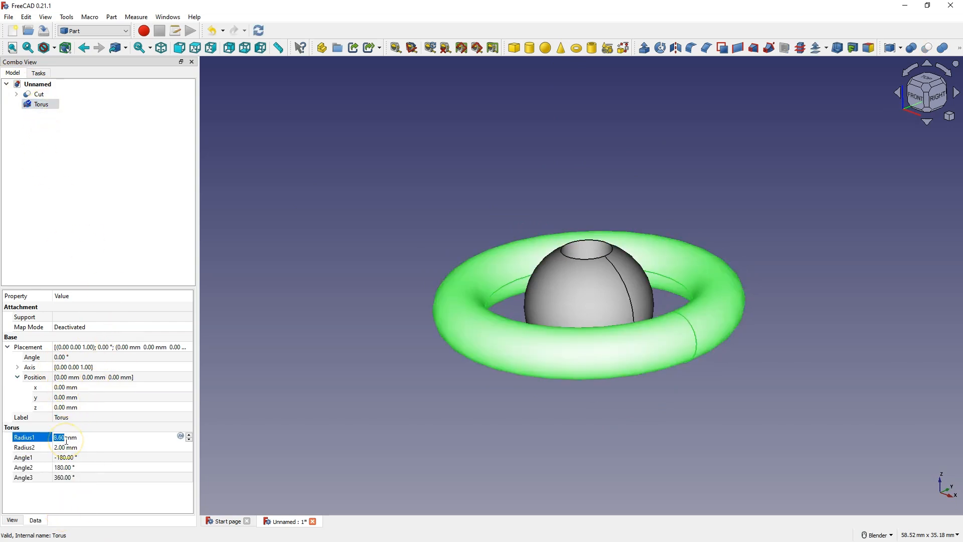
{"action": "scroll", "coordinate": [67, 437], "scroll_direction": "down", "scroll_amount": 4}
{"action": "left_click", "coordinate": [64, 447]}
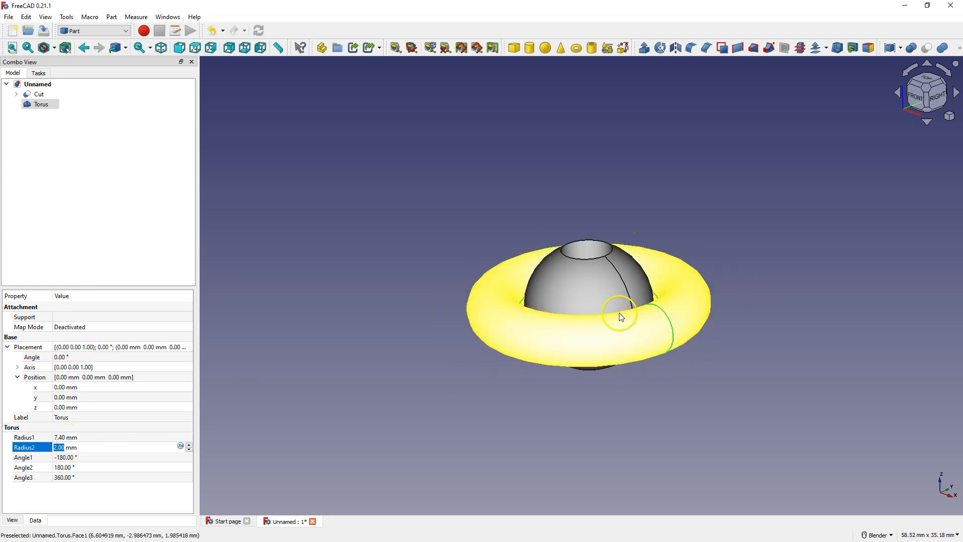
Set the torus's Radius1 to 6 mm so the ring overlaps the cut sphere
{"action": "middle_click_drag", "start_coordinate": [618, 316], "coordinate": [597, 375]}
{"action": "left_click", "coordinate": [64, 438]}
{"action": "scroll", "coordinate": [64, 437], "scroll_direction": "down", "scroll_amount": 3}
{"action": "scroll", "coordinate": [64, 438], "scroll_direction": "down", "scroll_amount": 2}
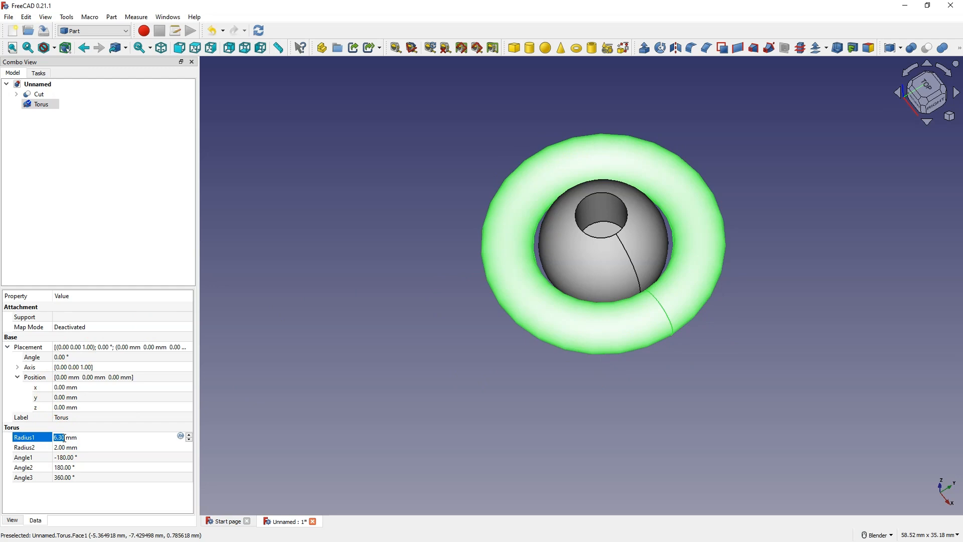
{"action": "left_click", "coordinate": [64, 447]}
{"action": "middle_click_drag", "start_coordinate": [519, 402], "coordinate": [497, 339]}
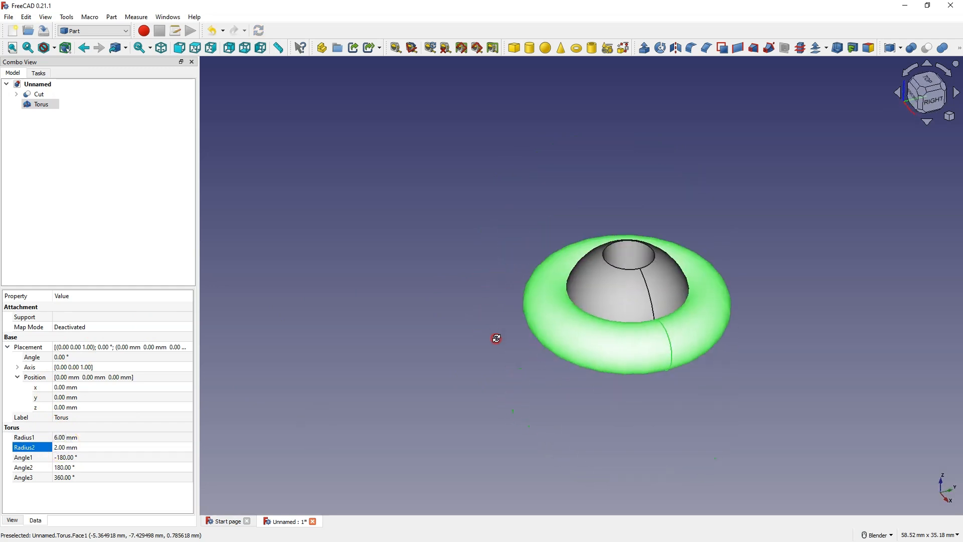
Fuse the torus and the cut sphere into one solid with a Boolean Union and inspect the result
{"action": "left_click", "coordinate": [42, 105]}
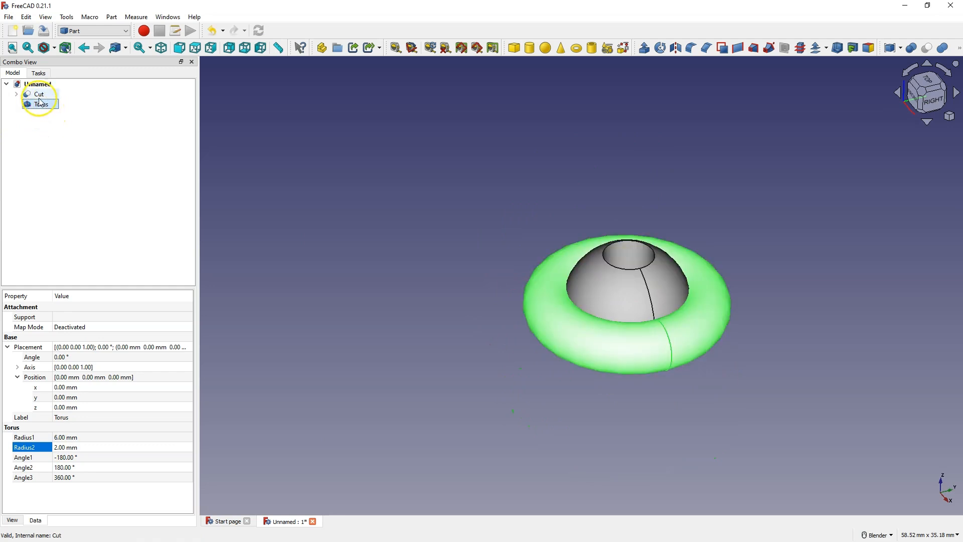
{"action": "left_click", "coordinate": [38, 95], "text": "ctrl"}
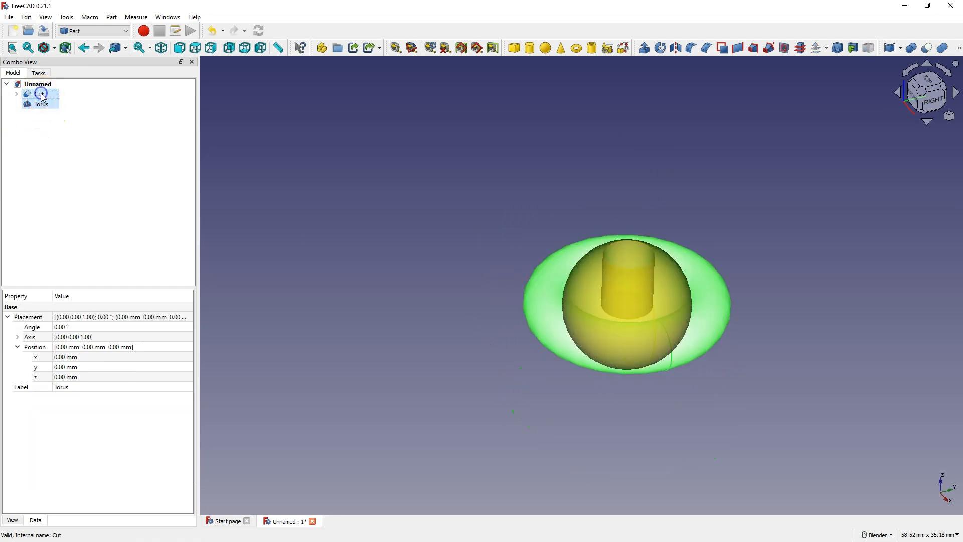
{"action": "left_click", "coordinate": [942, 48]}
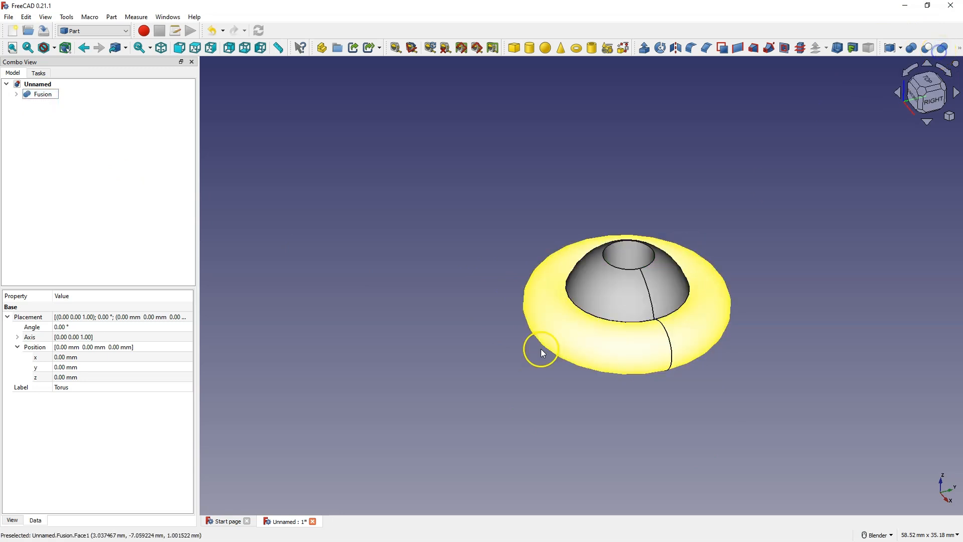
{"action": "left_click", "coordinate": [48, 94]}
{"action": "middle_click_drag", "start_coordinate": [782, 309], "coordinate": [797, 335]}
{"action": "left_click", "coordinate": [799, 335]}
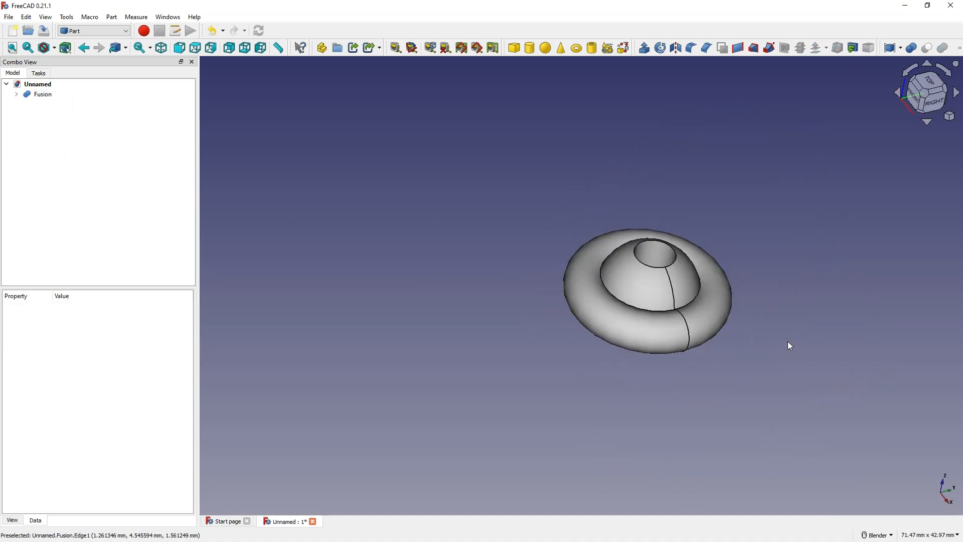